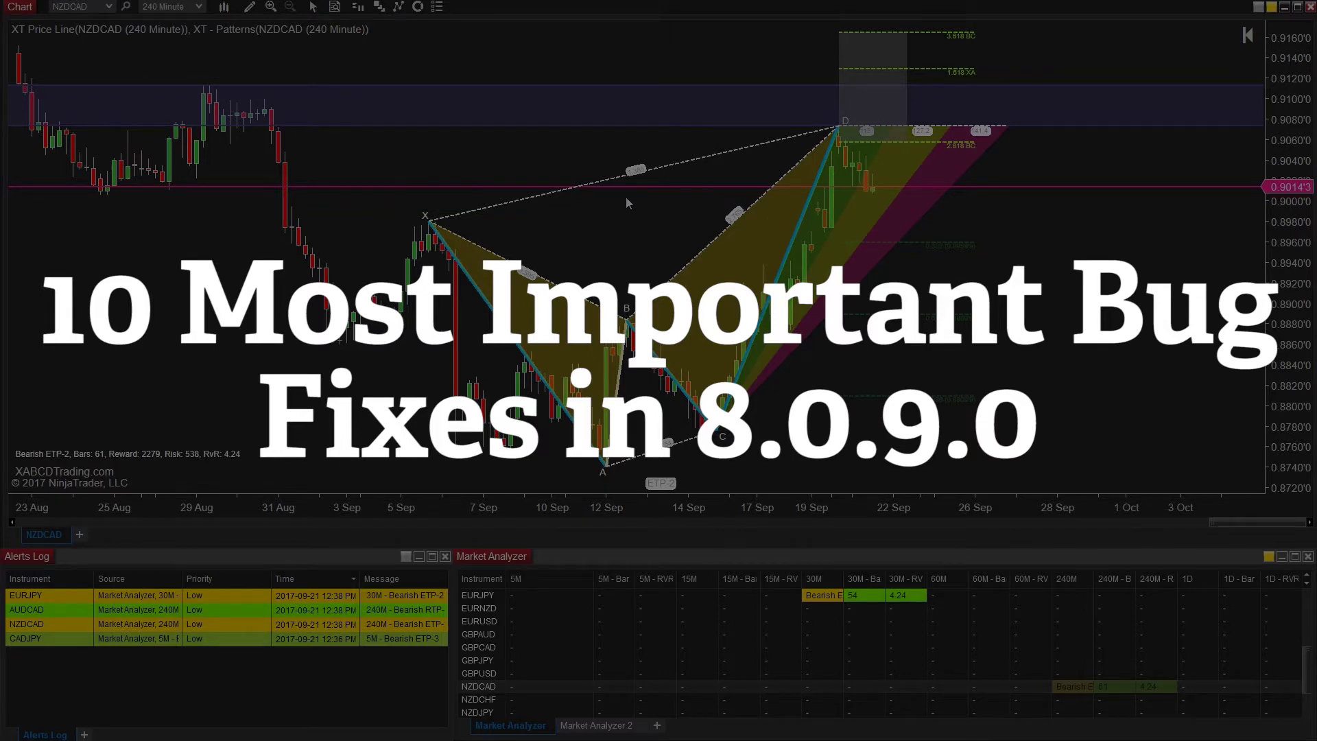
# Open the Market Analyzer's Columns dialog and review the 5M and Instrument column settings
pyautogui.moveTo(632, 206); pyautogui.dragTo(577, 218)
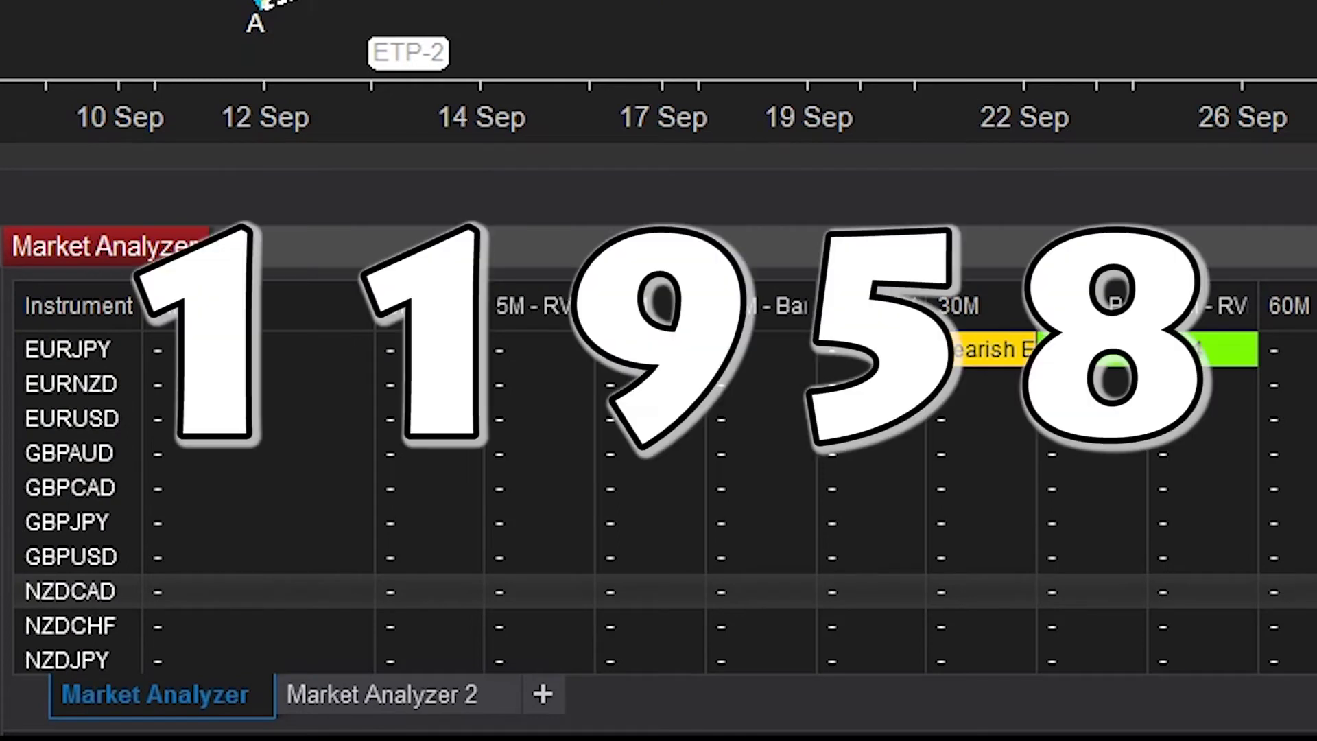
pyautogui.rightClick(327, 409)
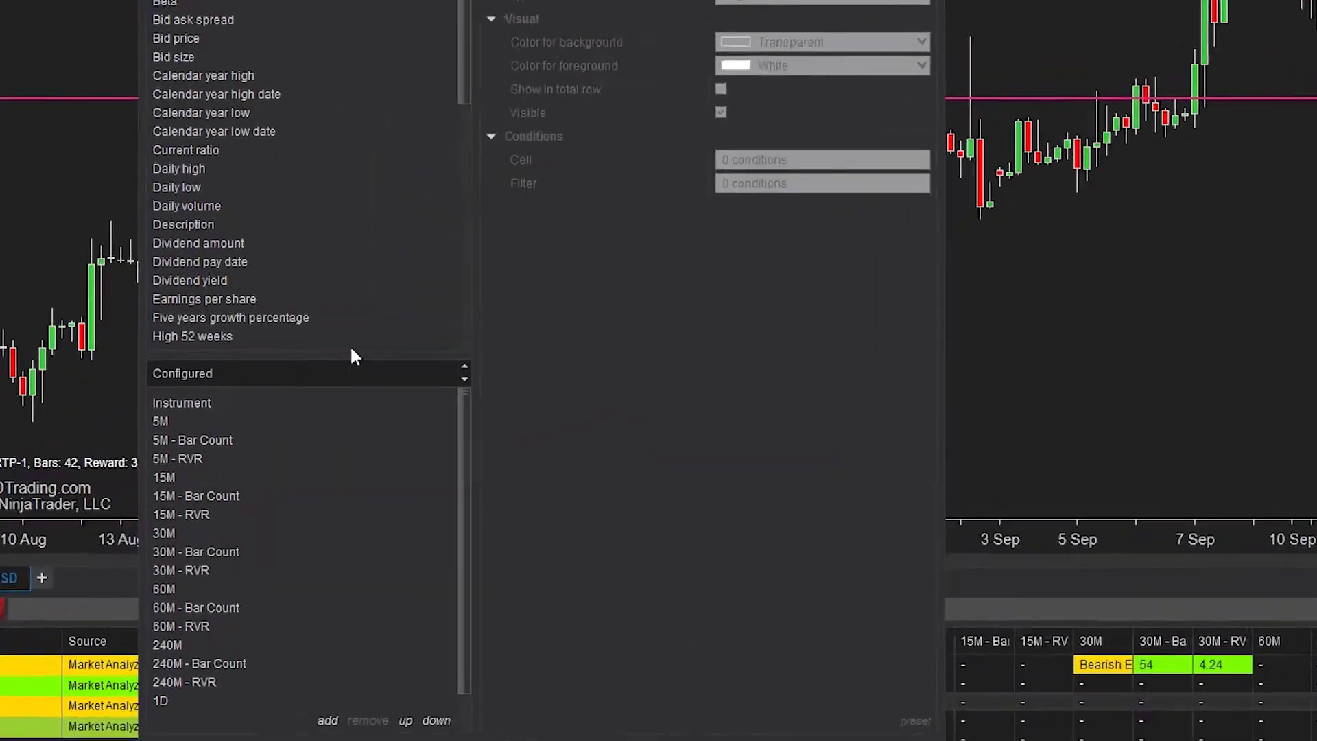
pyautogui.click(260, 419)
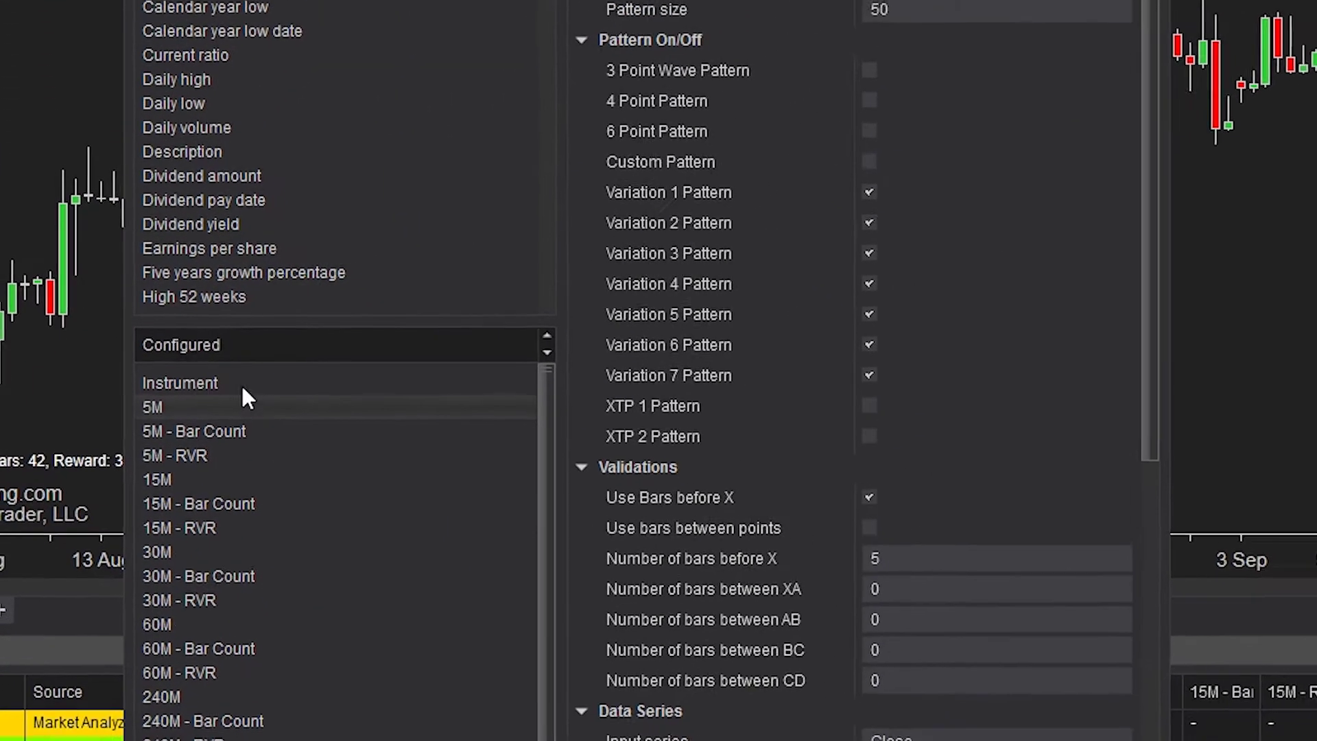
pyautogui.click(240, 390)
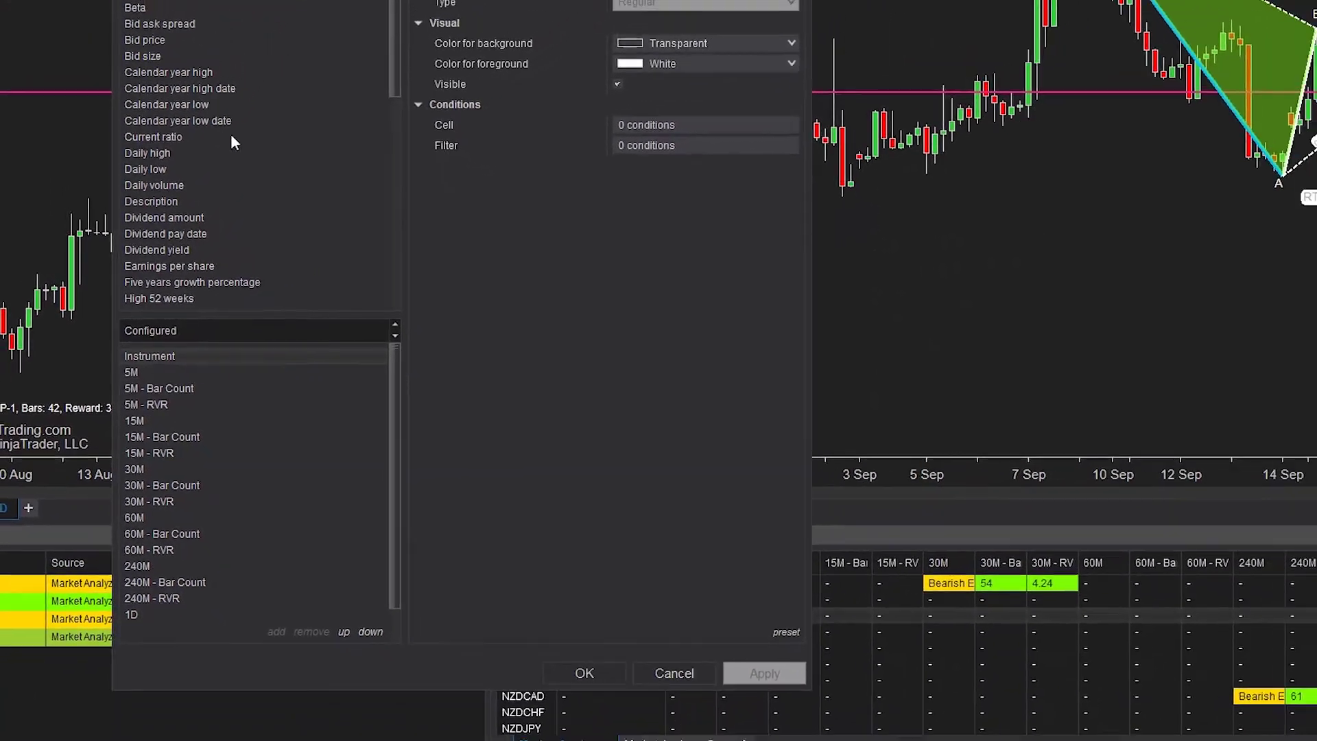
pyautogui.scroll(-3, 424, 61)
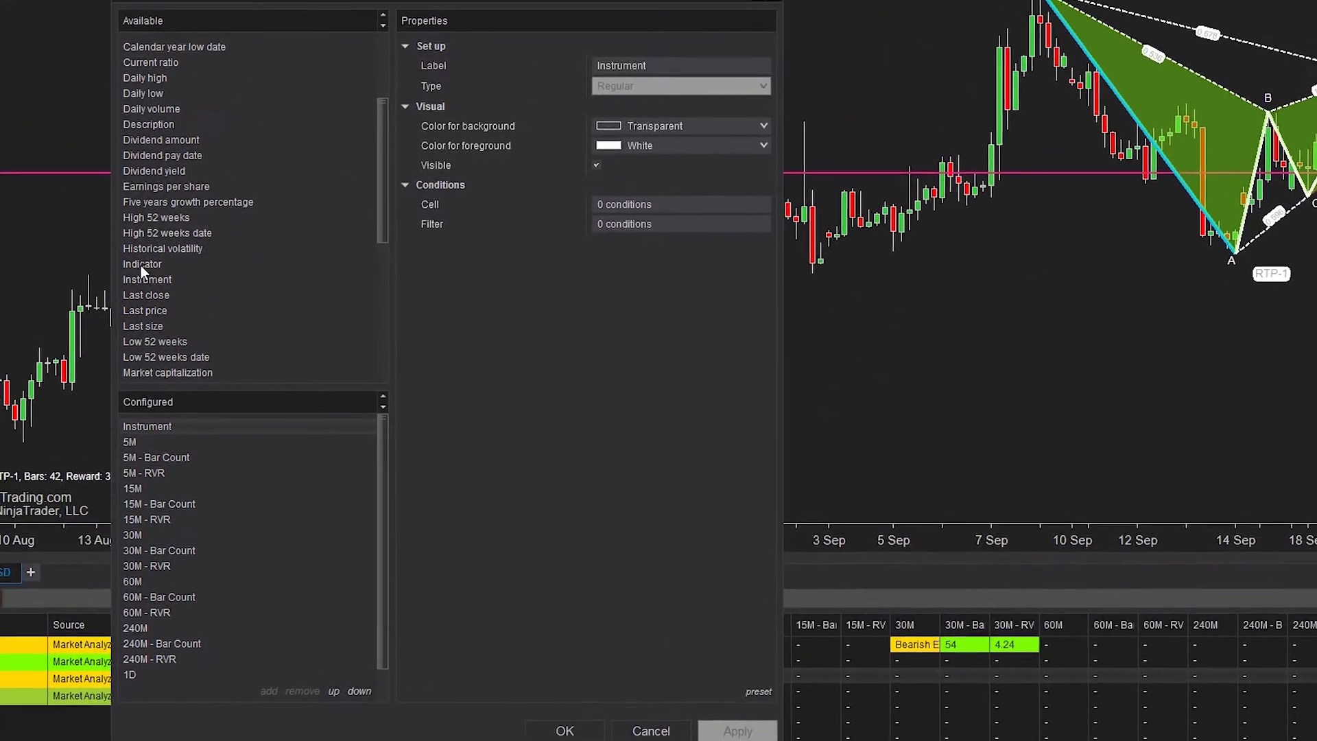
# Add an Indicator column and set it to MACD (12,26,9) on 1 Minute data
pyautogui.click(125, 245)
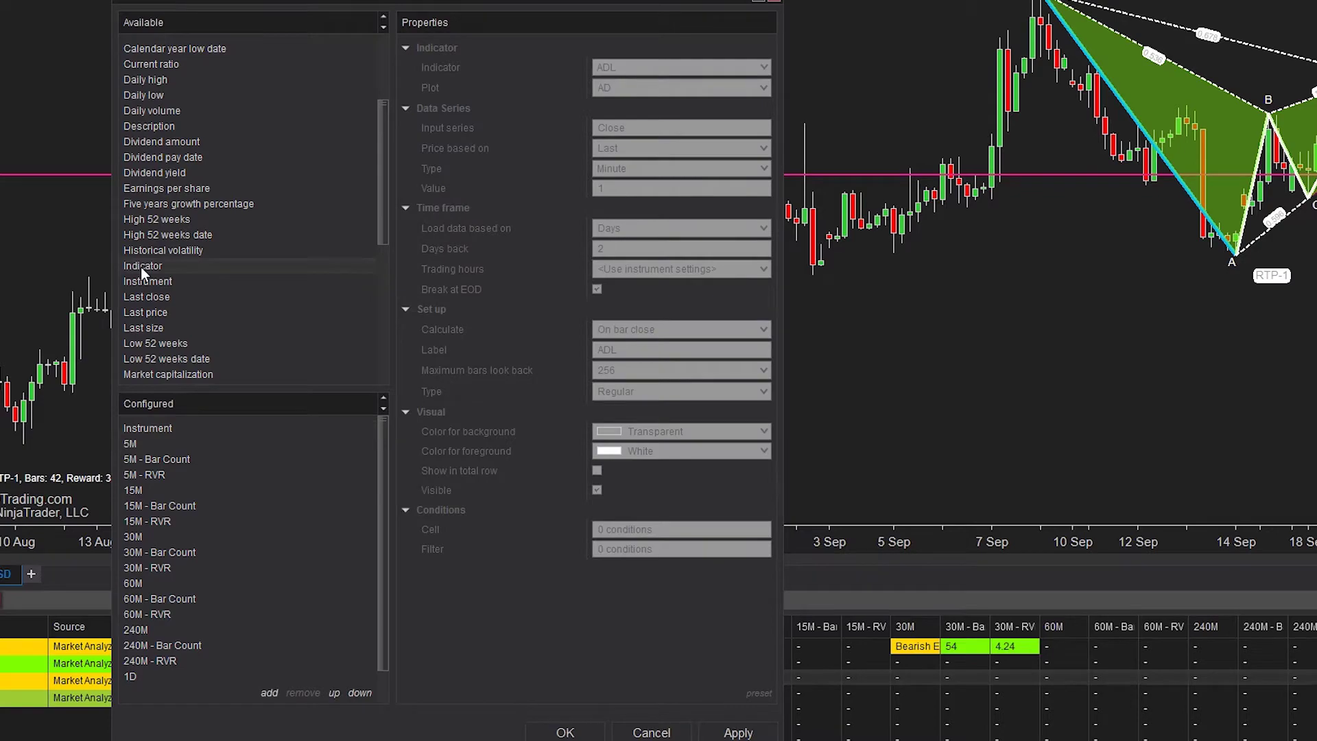
pyautogui.doubleClick(143, 269)
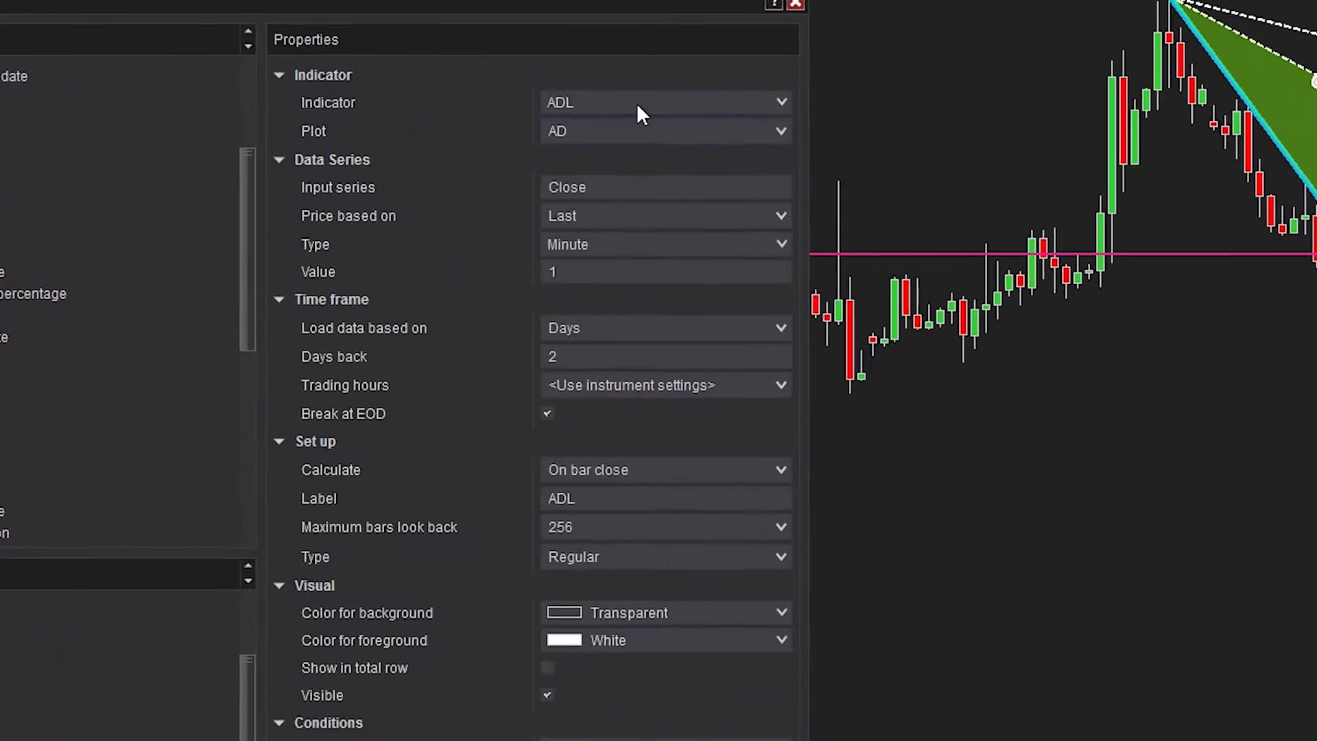
pyautogui.click(661, 67)
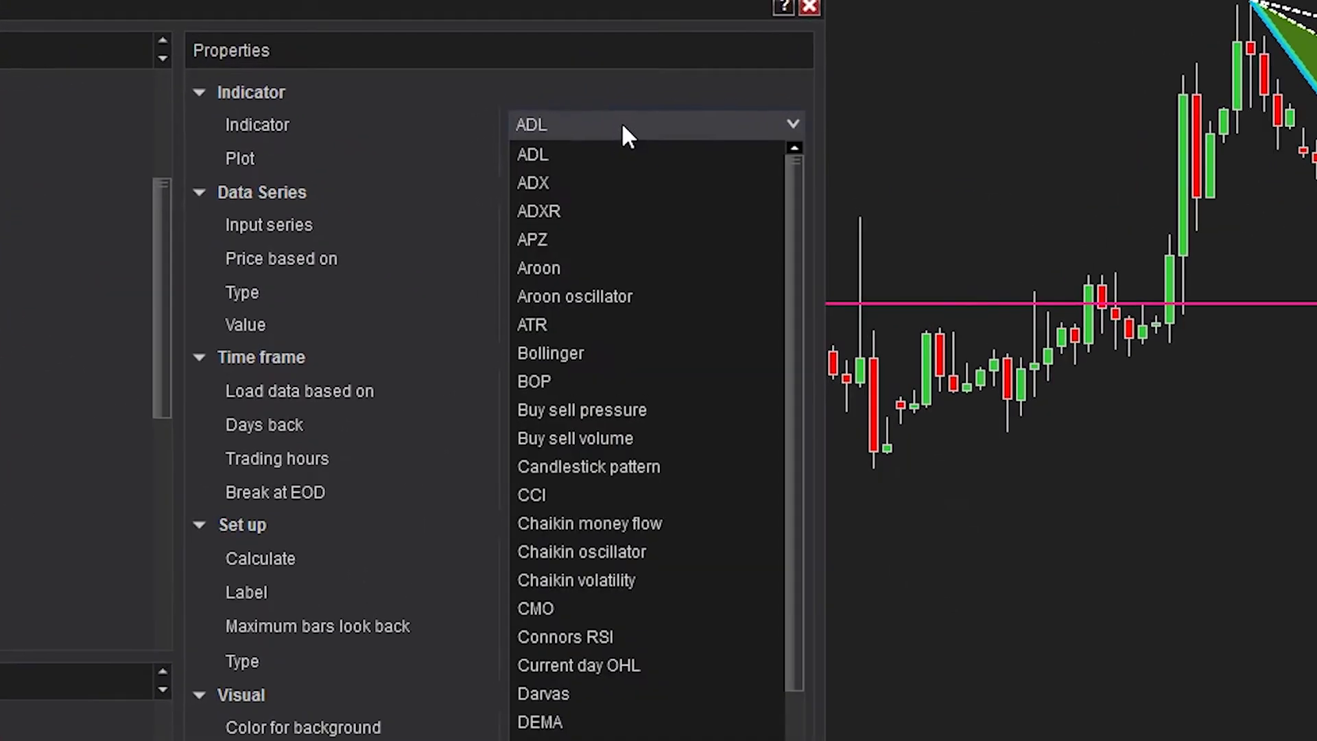
pyautogui.scroll(-5, 583, 268)
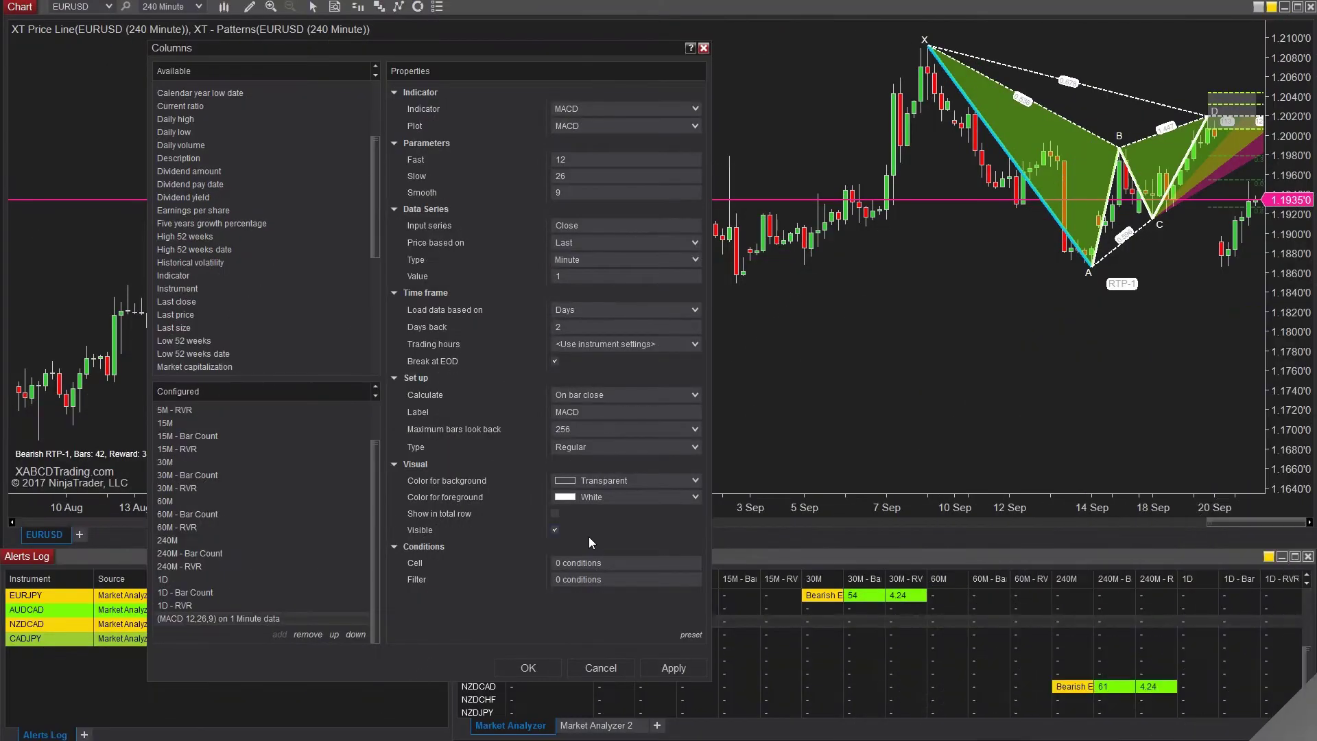
# Cancel the column changes, set the link colour to orange, dismiss the GBPAUD alert, select EURJPY
pyautogui.click(582, 669)
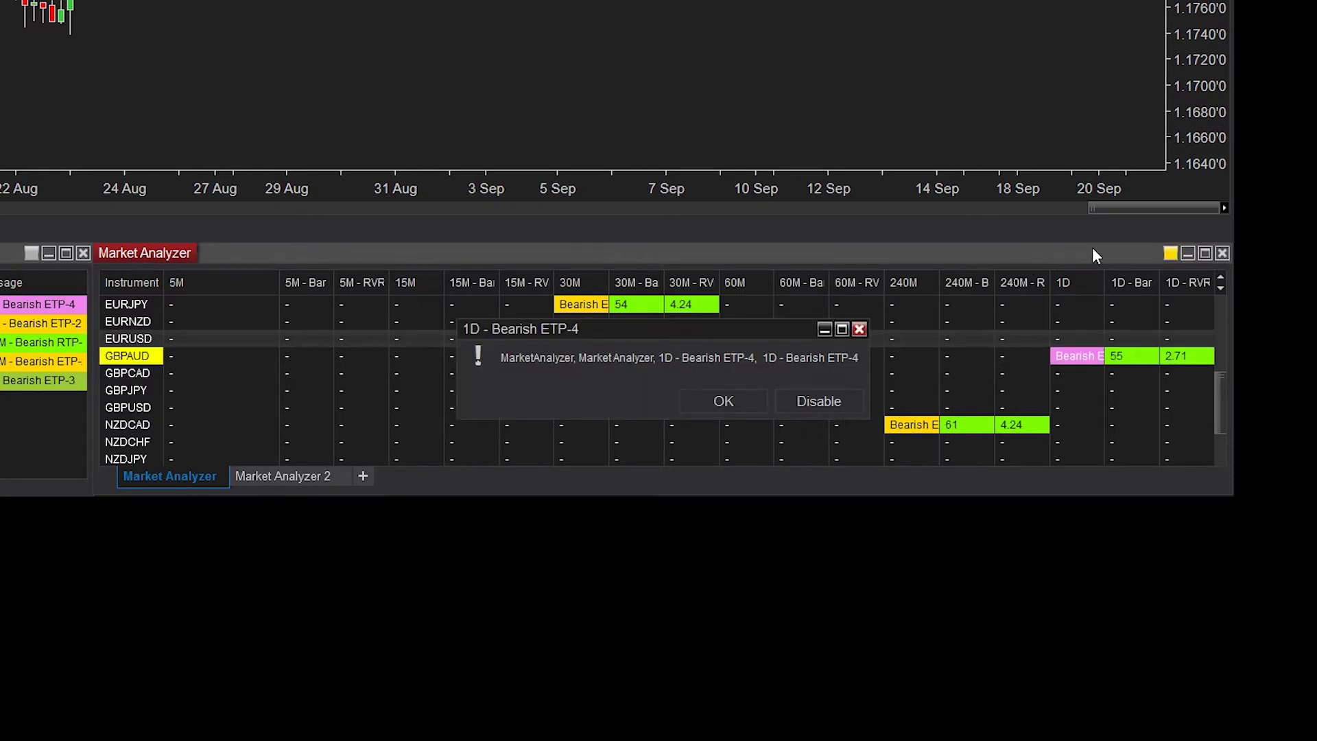
pyautogui.click(1171, 254)
pyautogui.click(1096, 316)
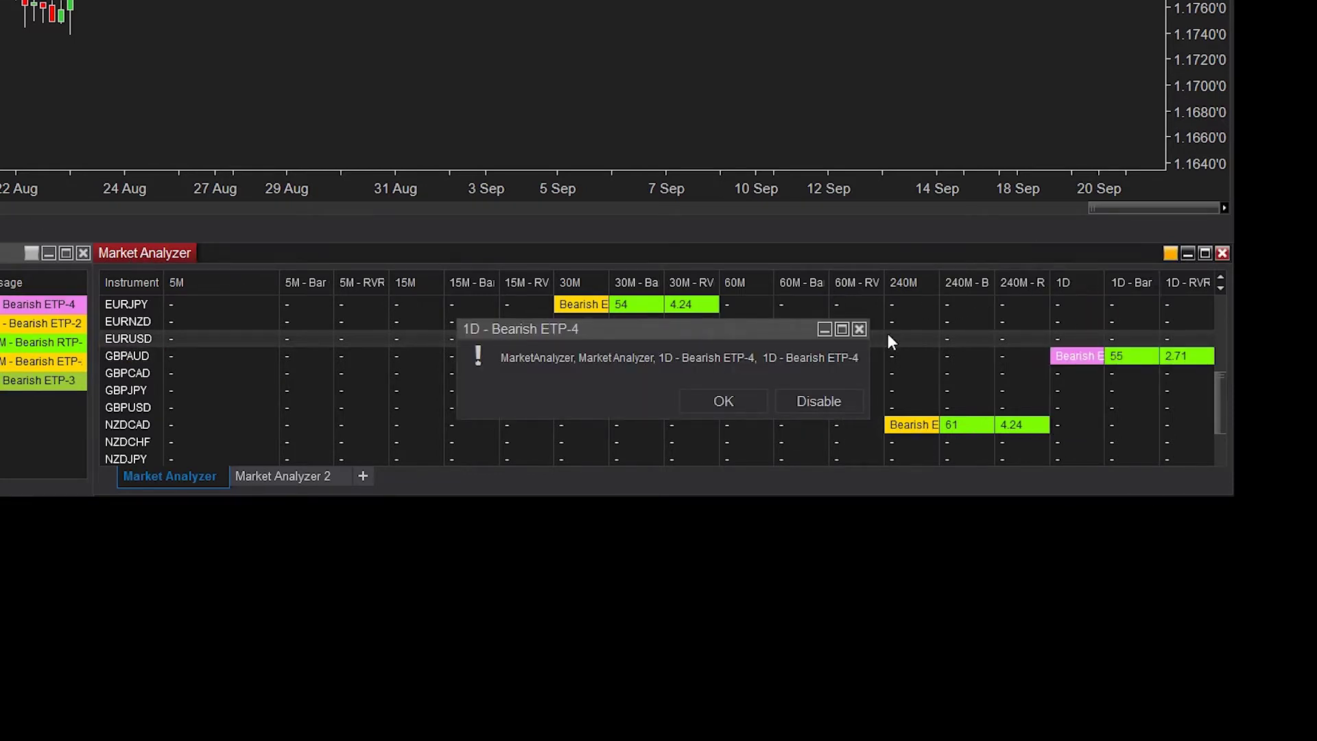
pyautogui.click(724, 401)
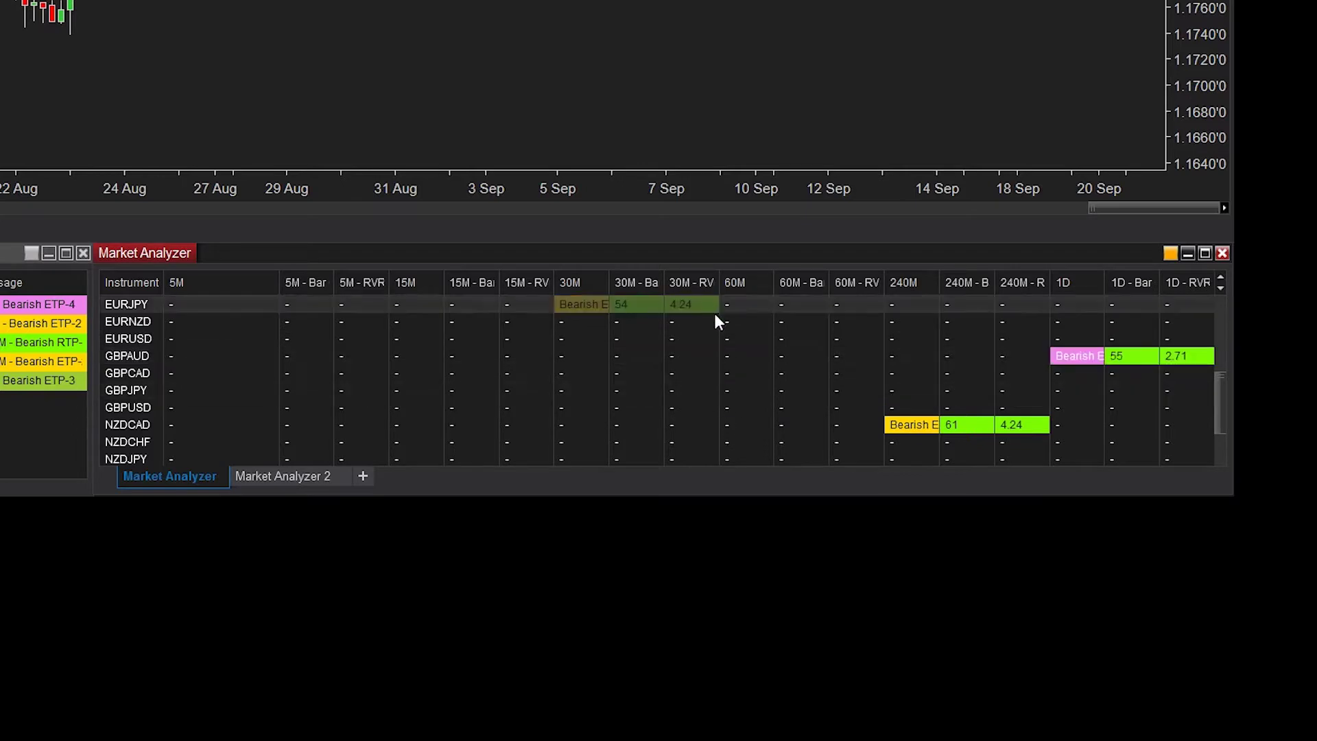
pyautogui.click(317, 302)
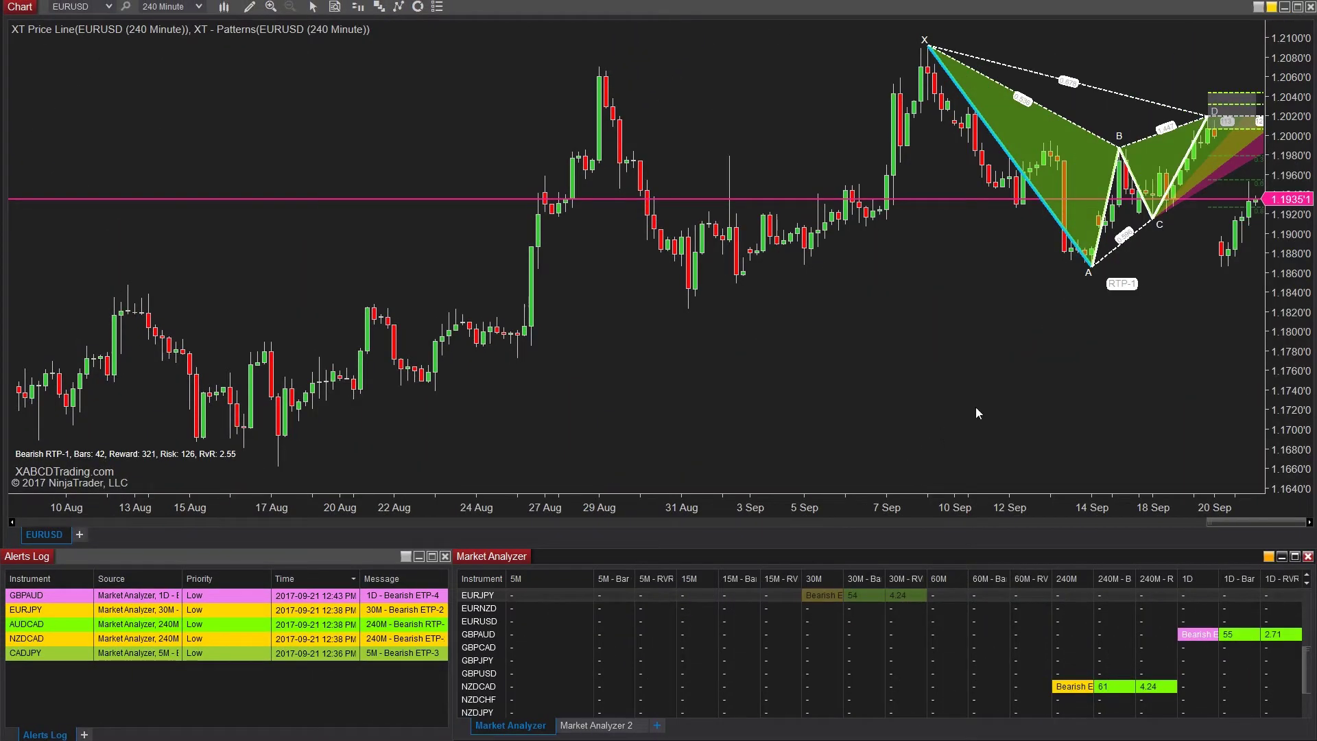
# Delete XT - Patterns from the EURUSD 240 Minute chart's indicators, keeping XT Price Line, then reload NinjaScript
pyautogui.hscroll(10, 977, 413)
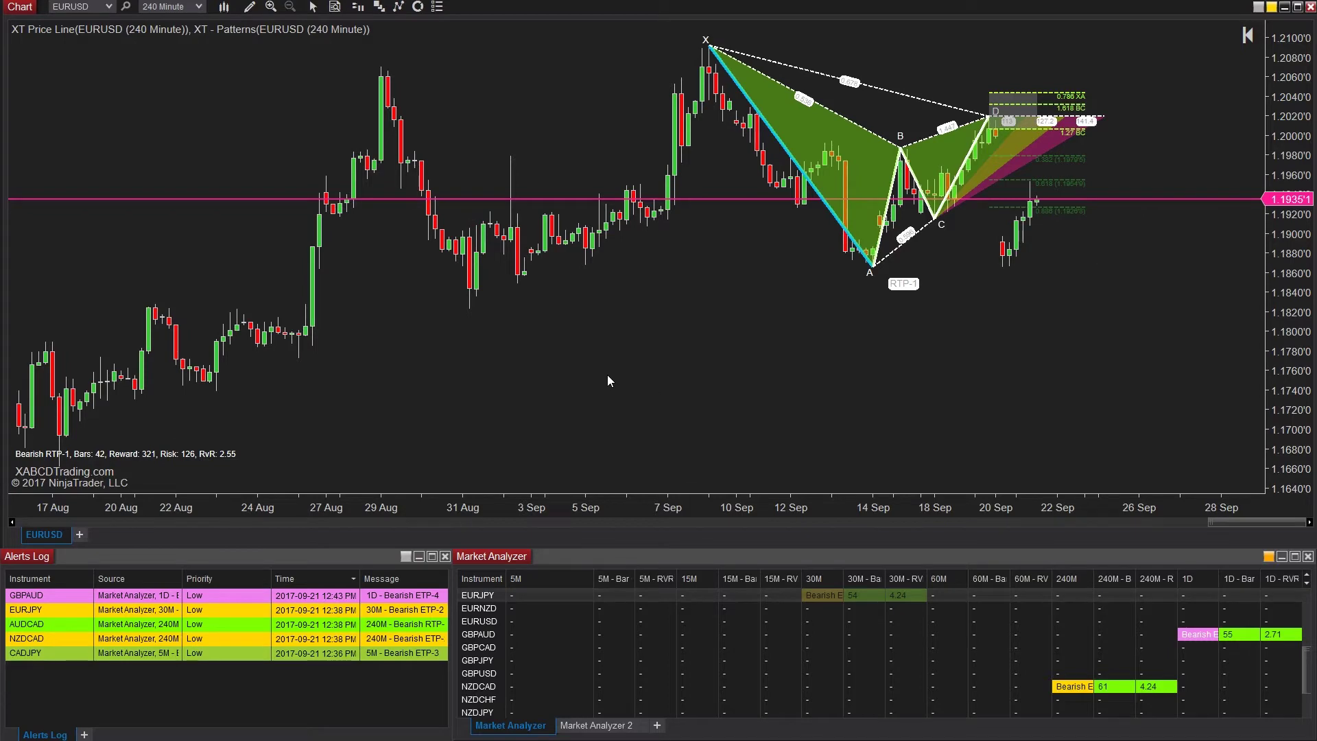
pyautogui.rightClick(499, 376)
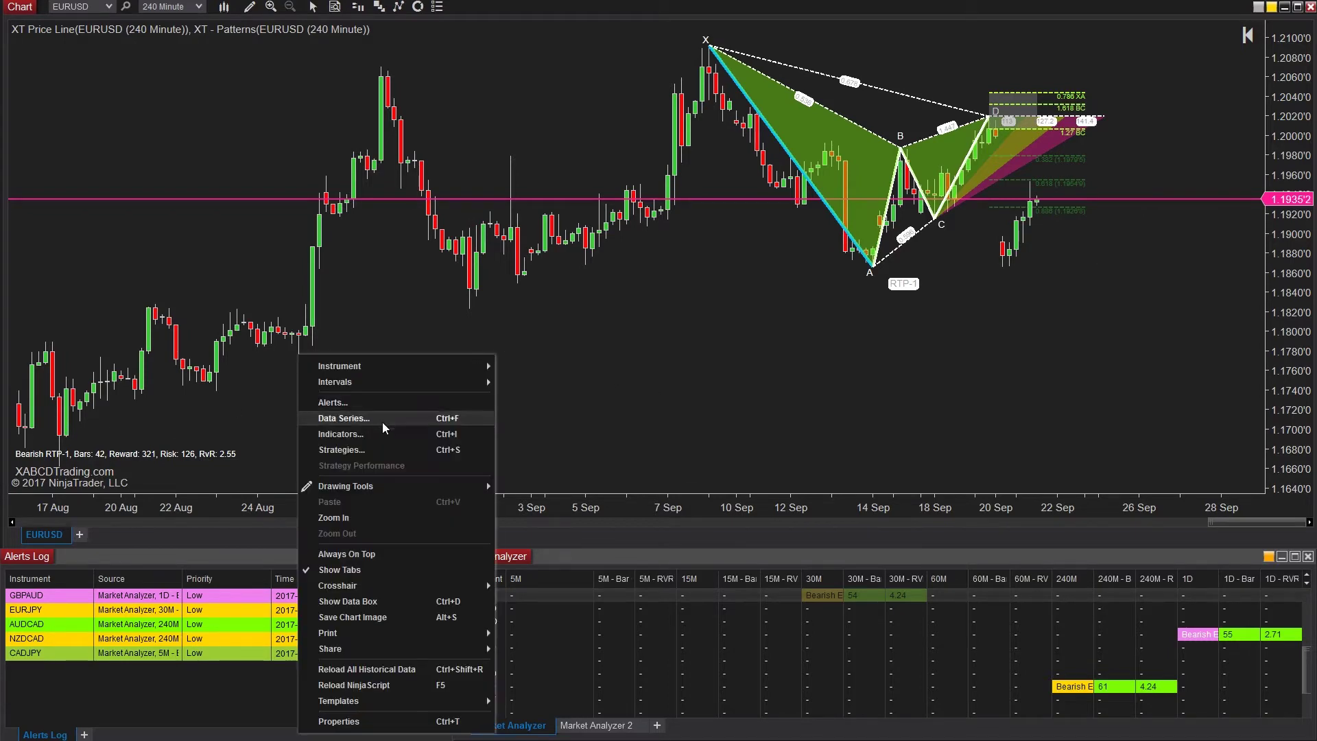
pyautogui.click(399, 426)
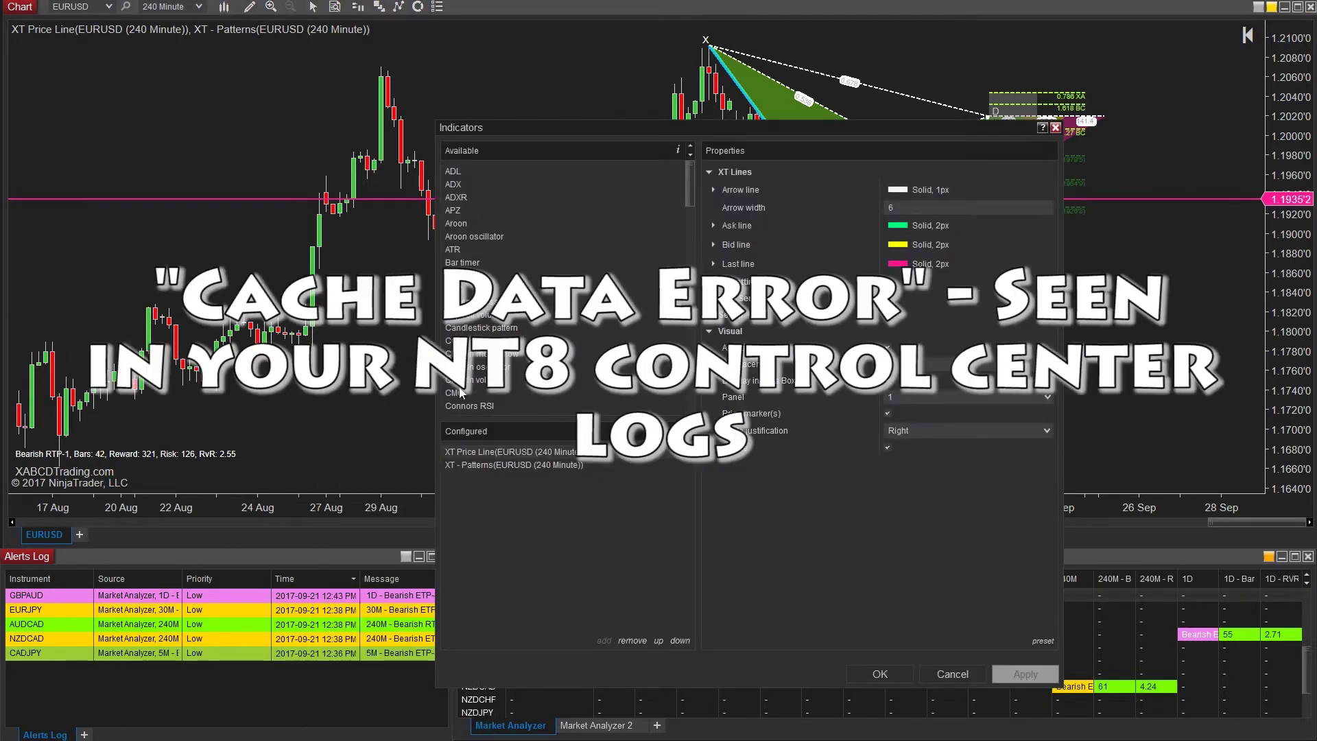
pyautogui.click(482, 465)
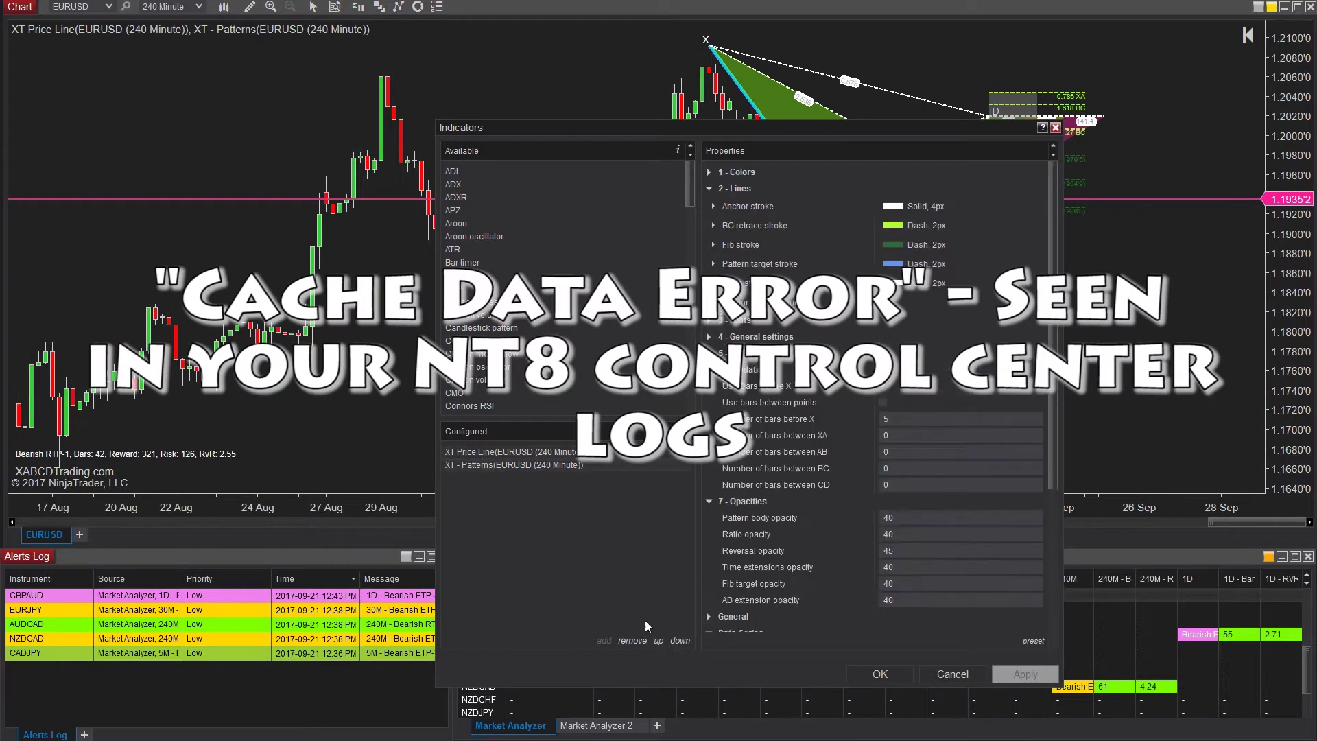
pyautogui.click(632, 641)
pyautogui.click(879, 675)
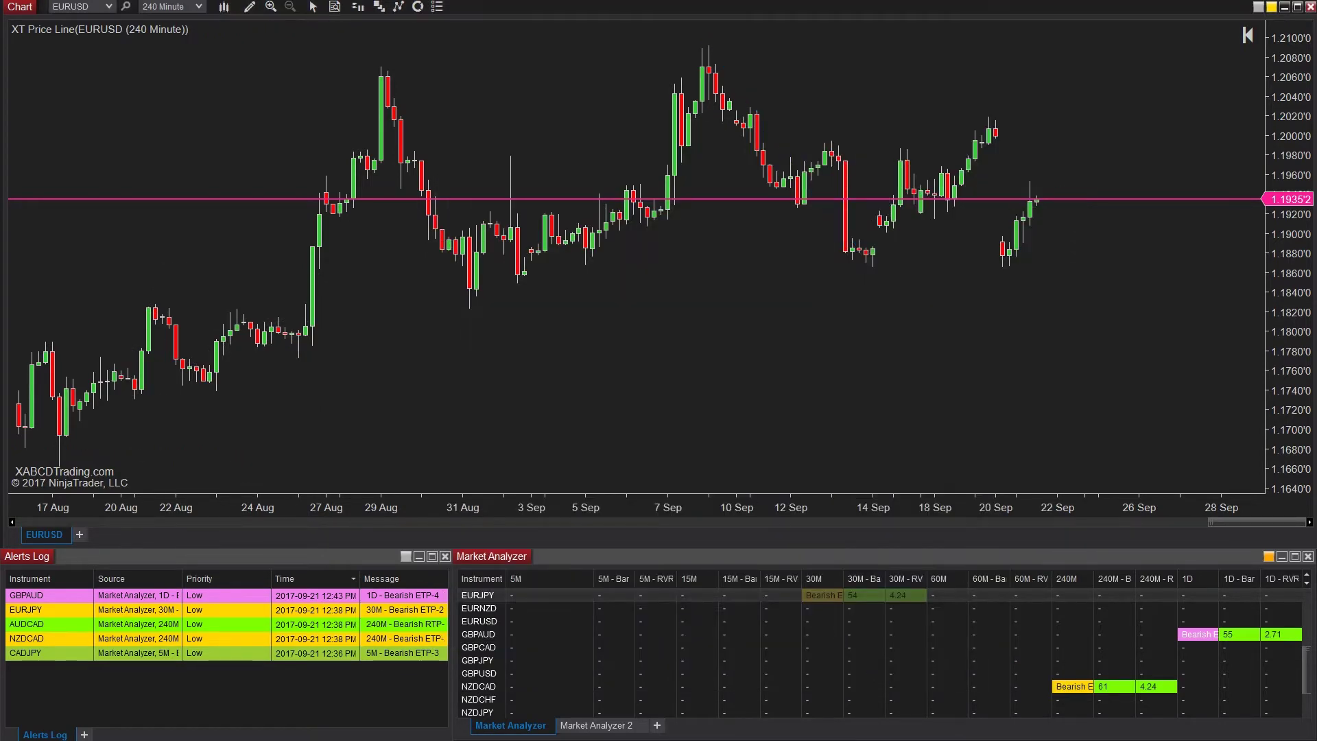
pyautogui.rightClick(549, 345)
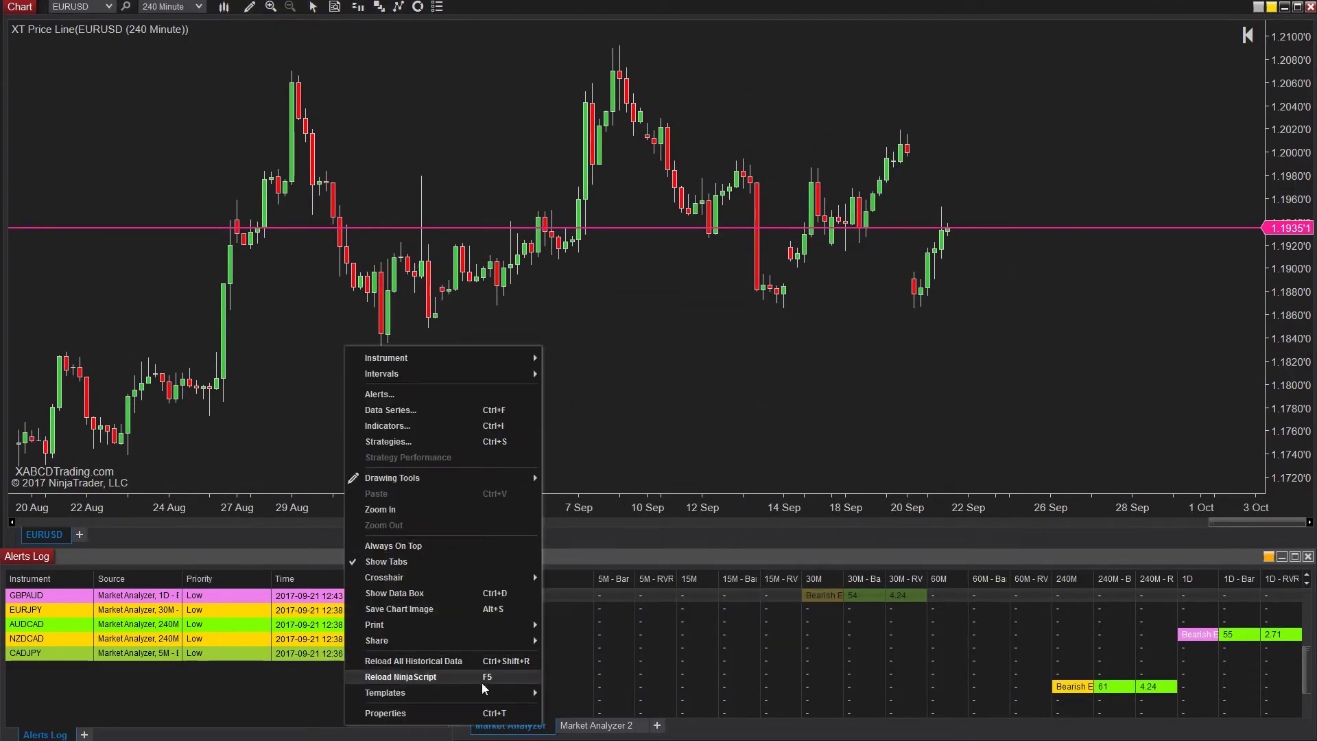
pyautogui.click(533, 596)
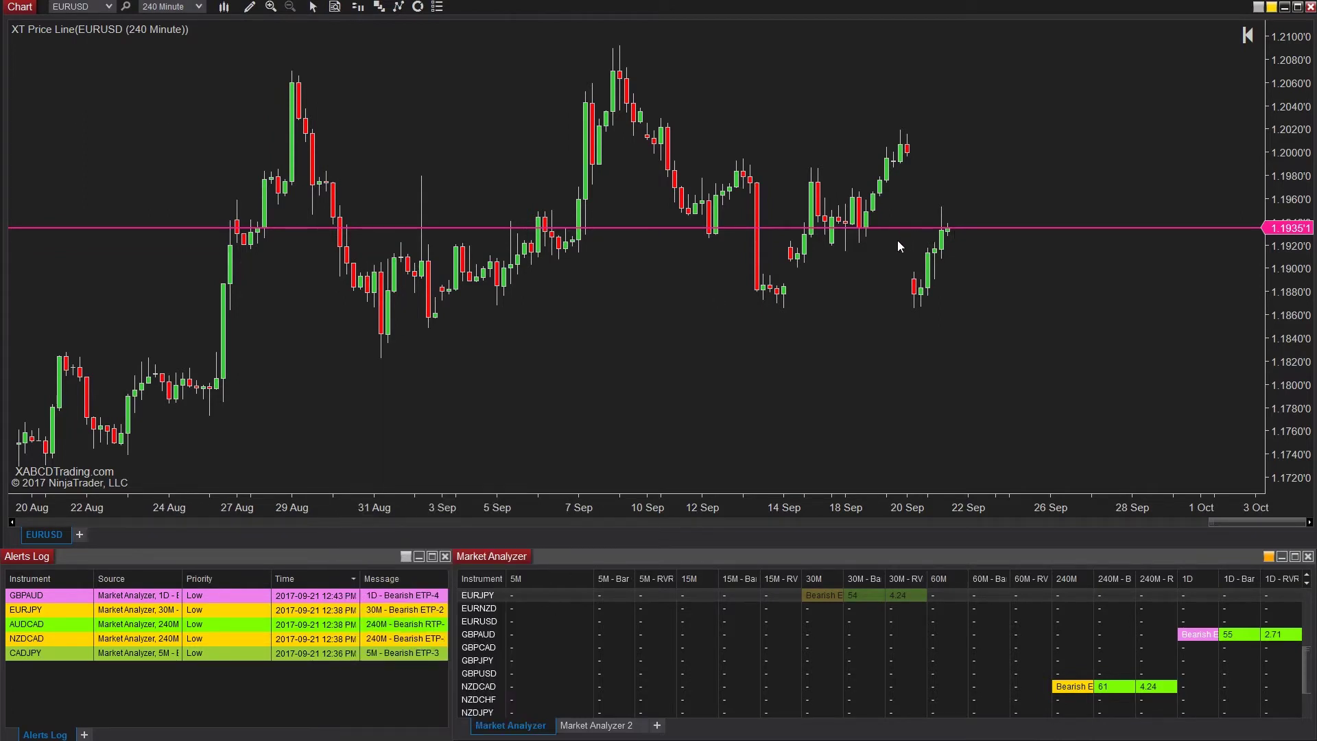
pyautogui.moveTo(662, 129); pyautogui.dragTo(530, 114)
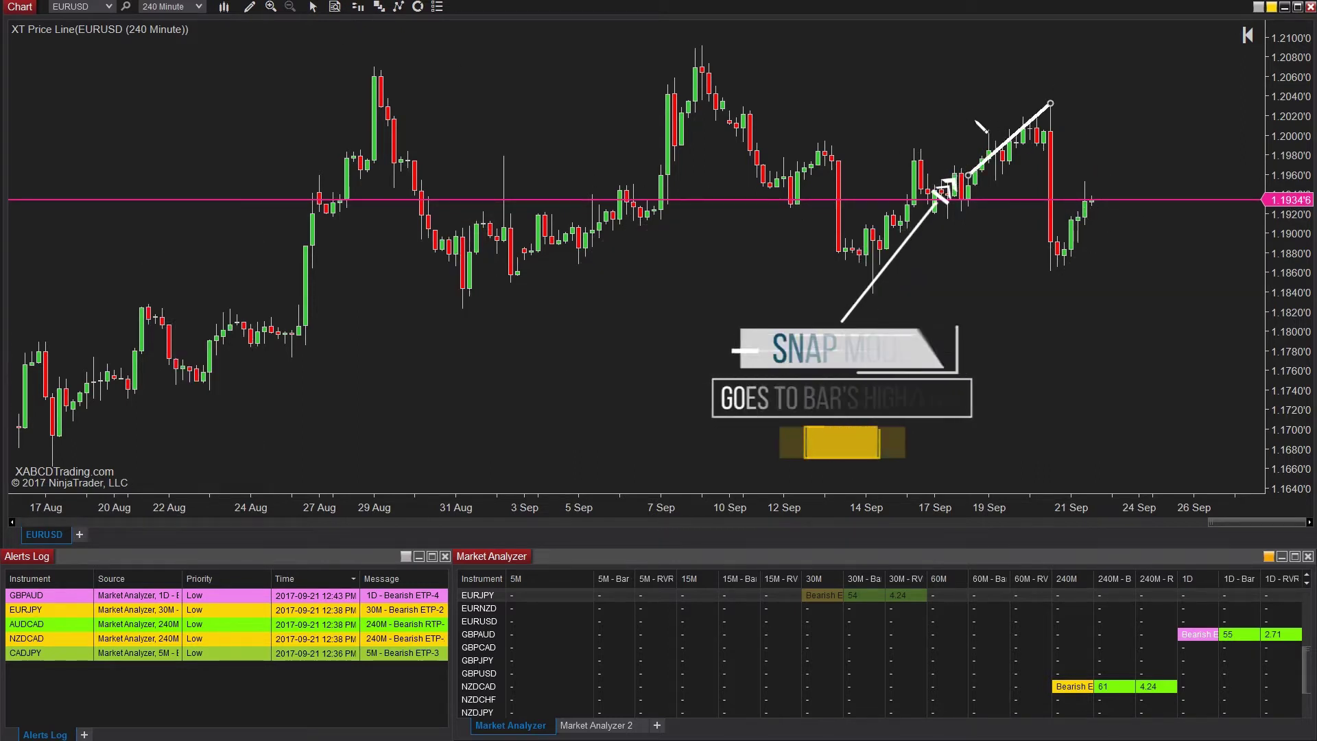
pyautogui.click(1059, 87)
pyautogui.click(896, 103)
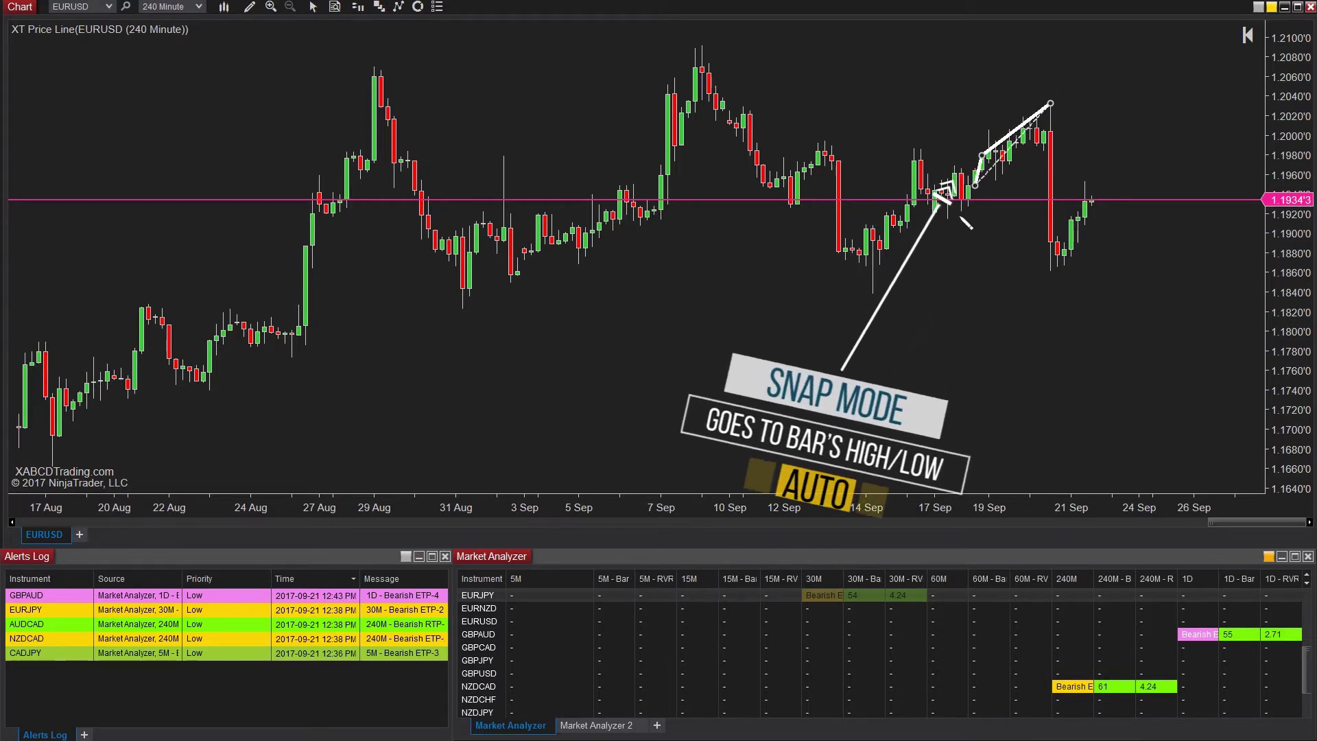
pyautogui.click(1008, 162)
pyautogui.click(801, 140)
pyautogui.click(880, 235)
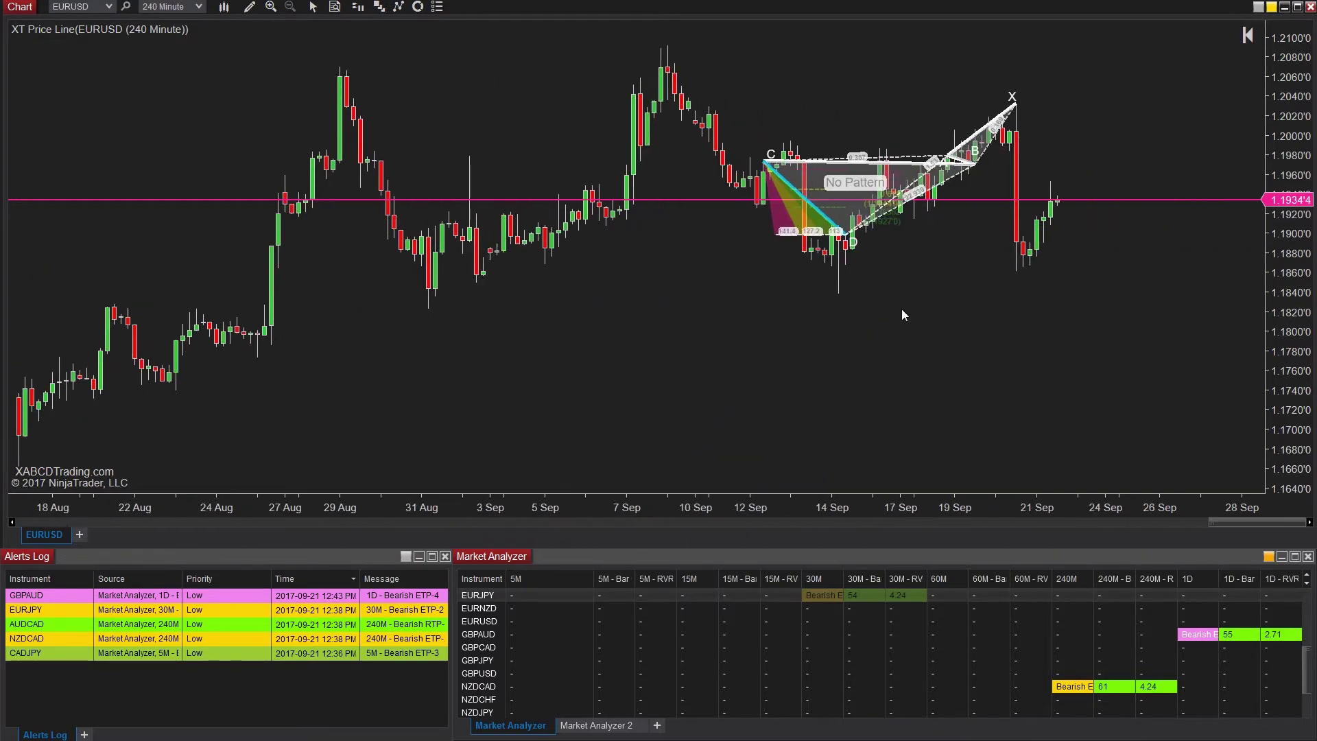
pyautogui.click(966, 159)
pyautogui.press('Delete')
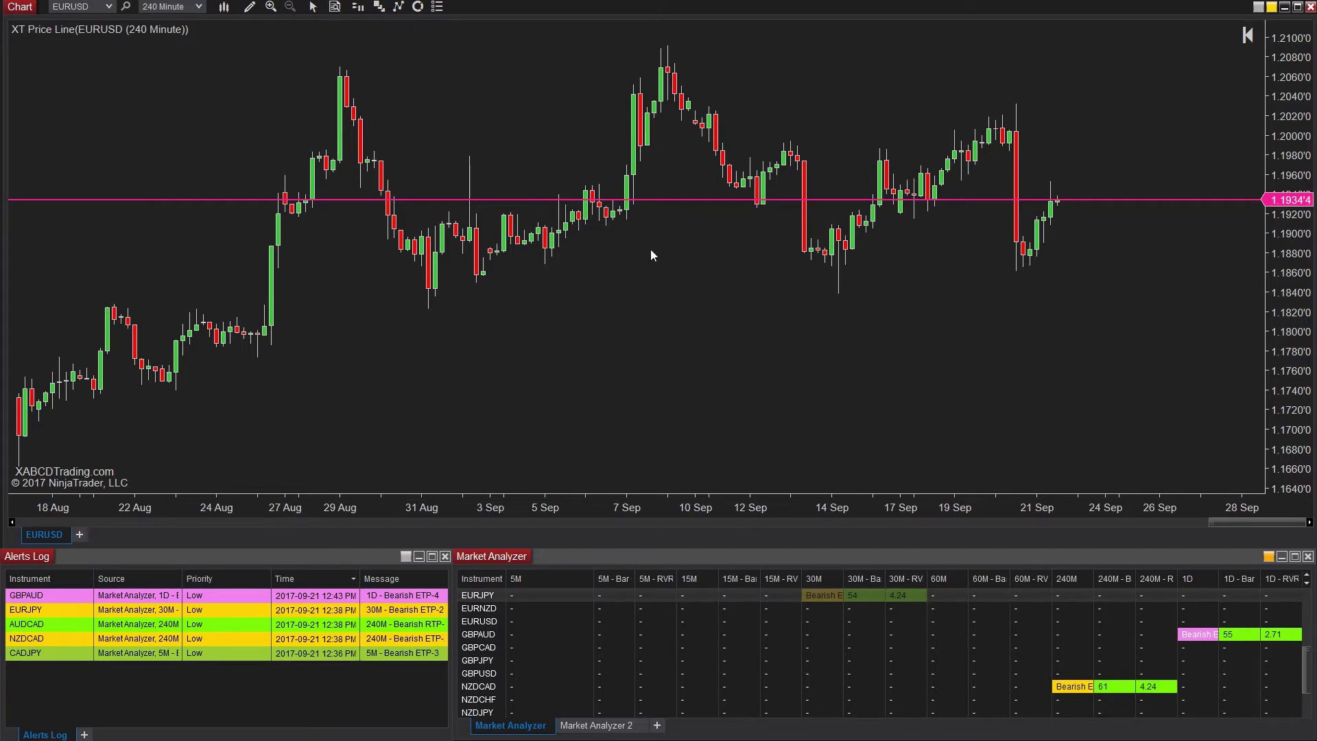
pyautogui.moveTo(522, 508); pyautogui.dragTo(857, 515)
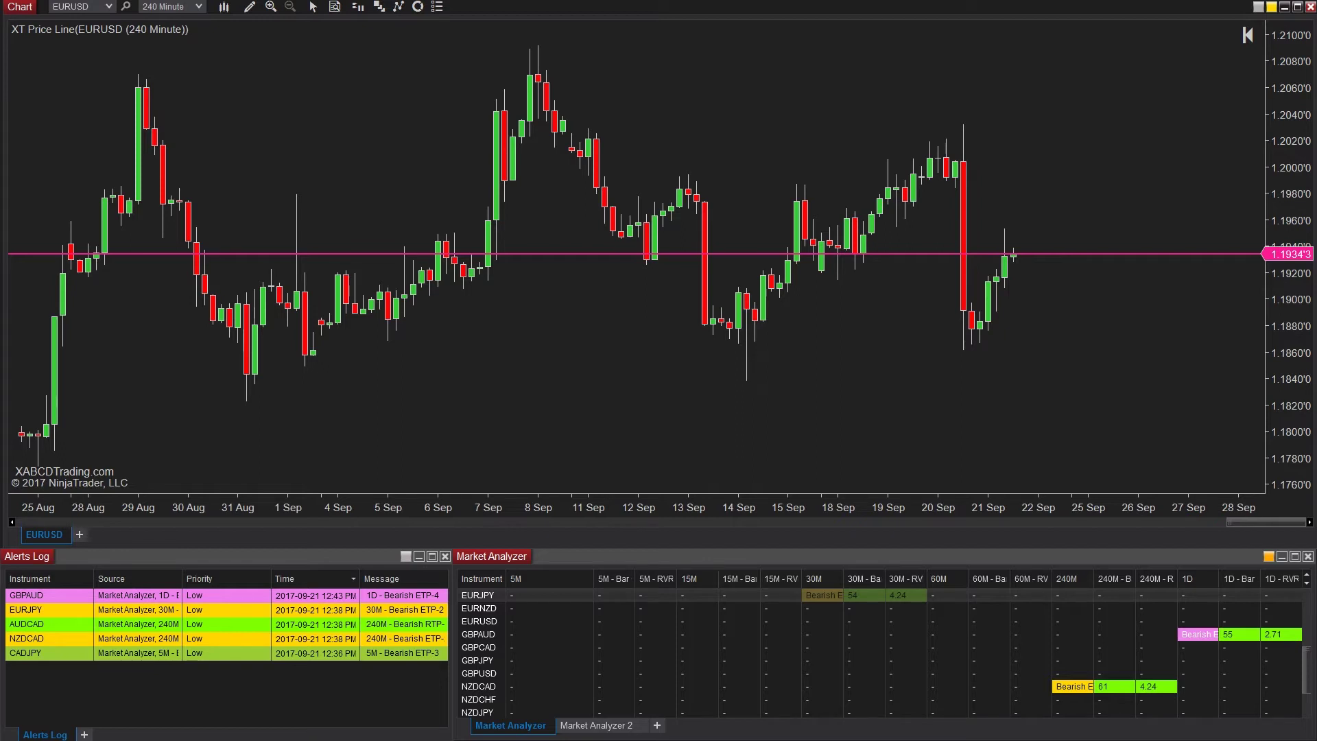
pyautogui.rightClick(558, 382)
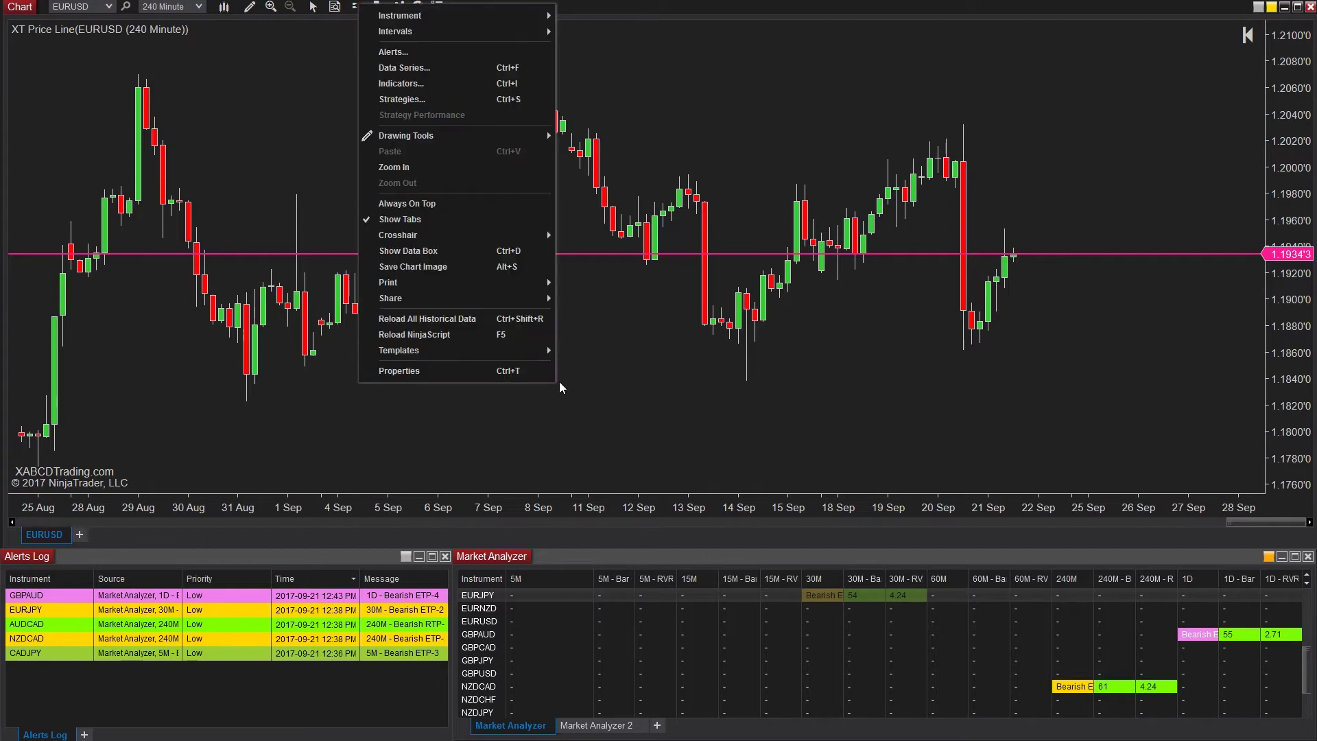
pyautogui.click(506, 67)
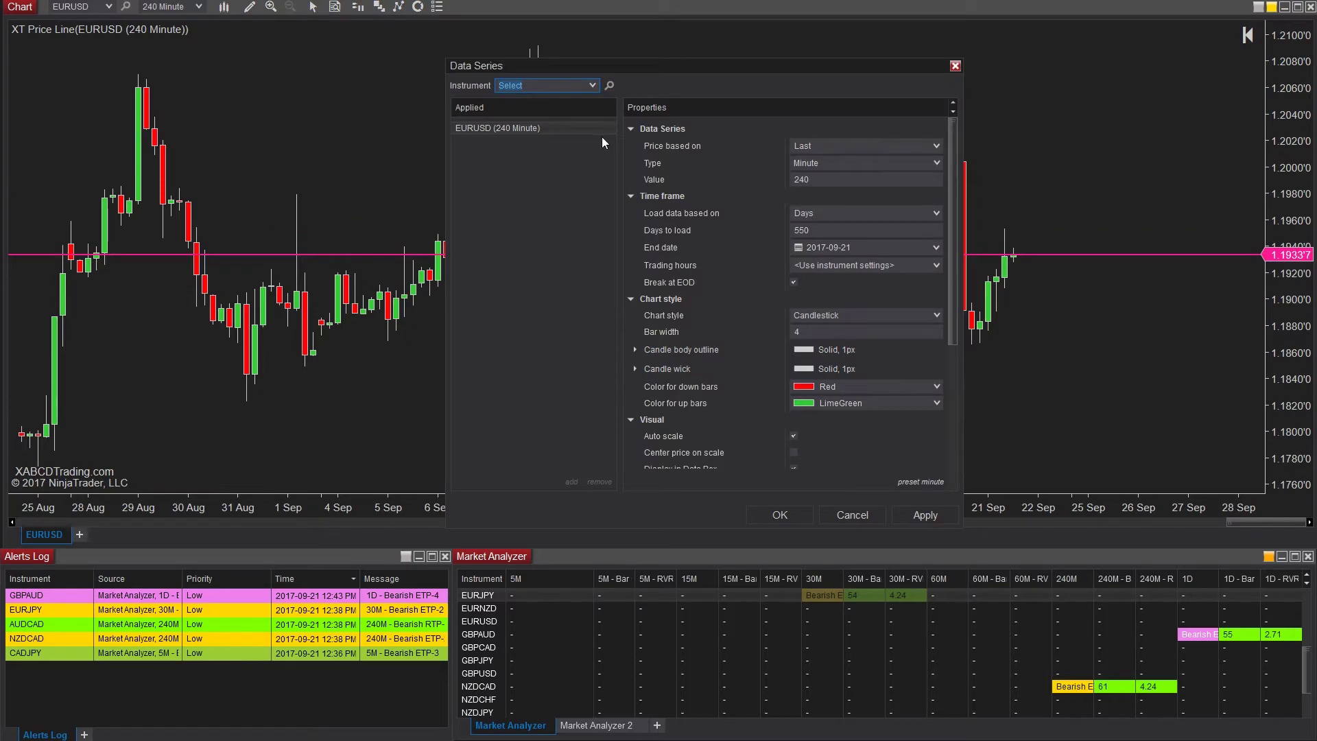
pyautogui.click(834, 166)
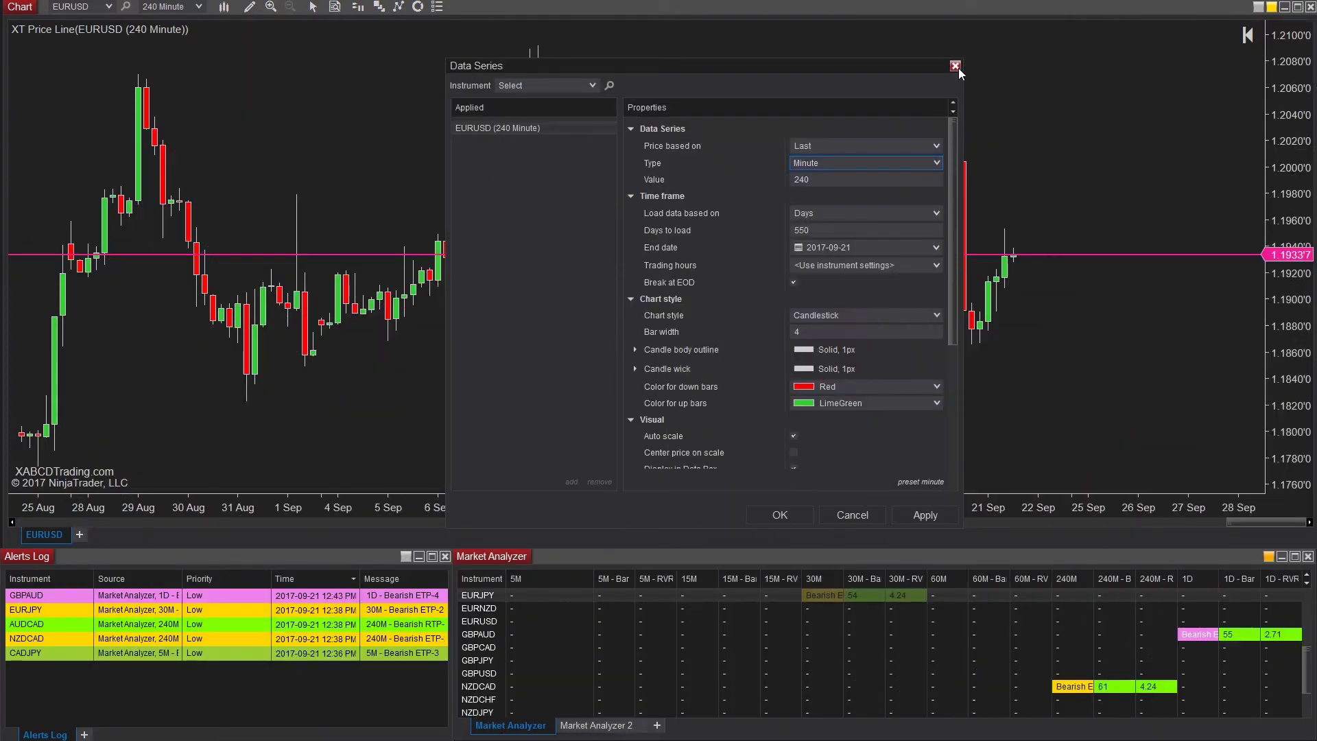
pyautogui.click(956, 67)
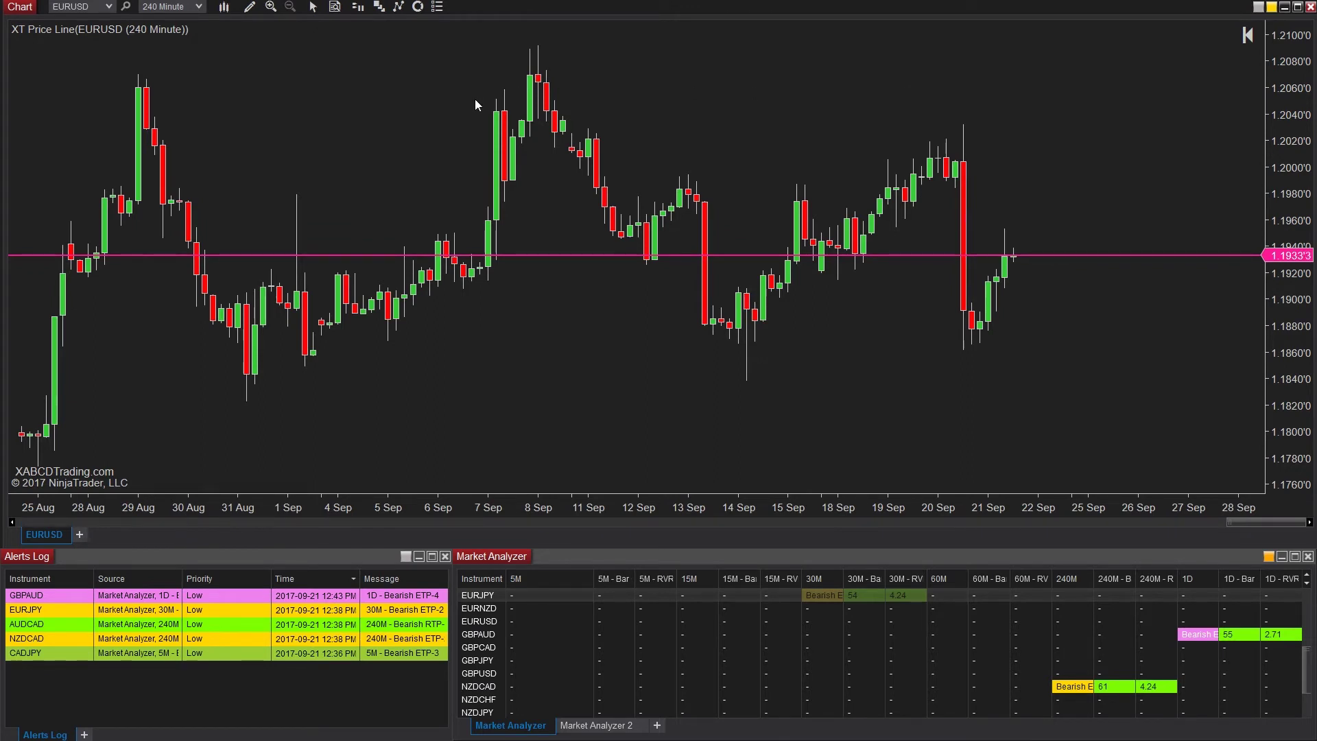
pyautogui.click(358, 7)
pyautogui.click(322, 40)
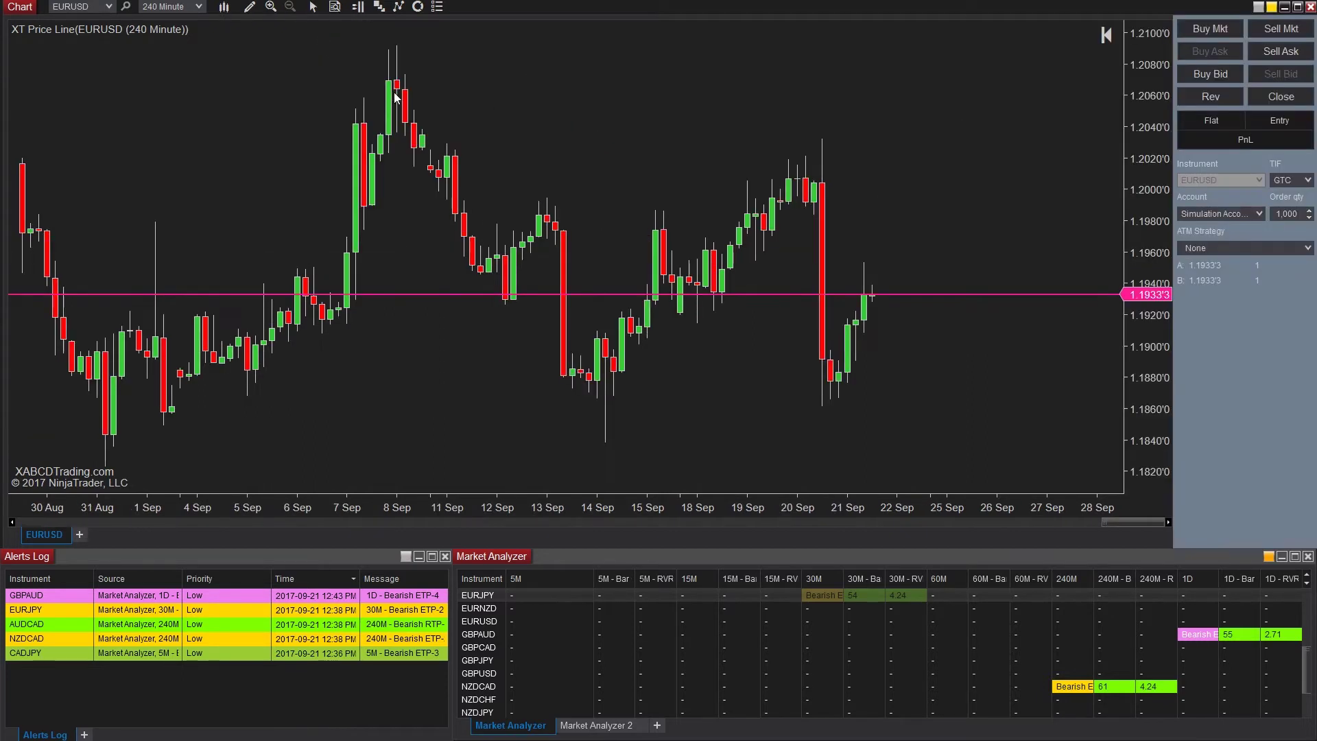
pyautogui.rightClick(159, 97)
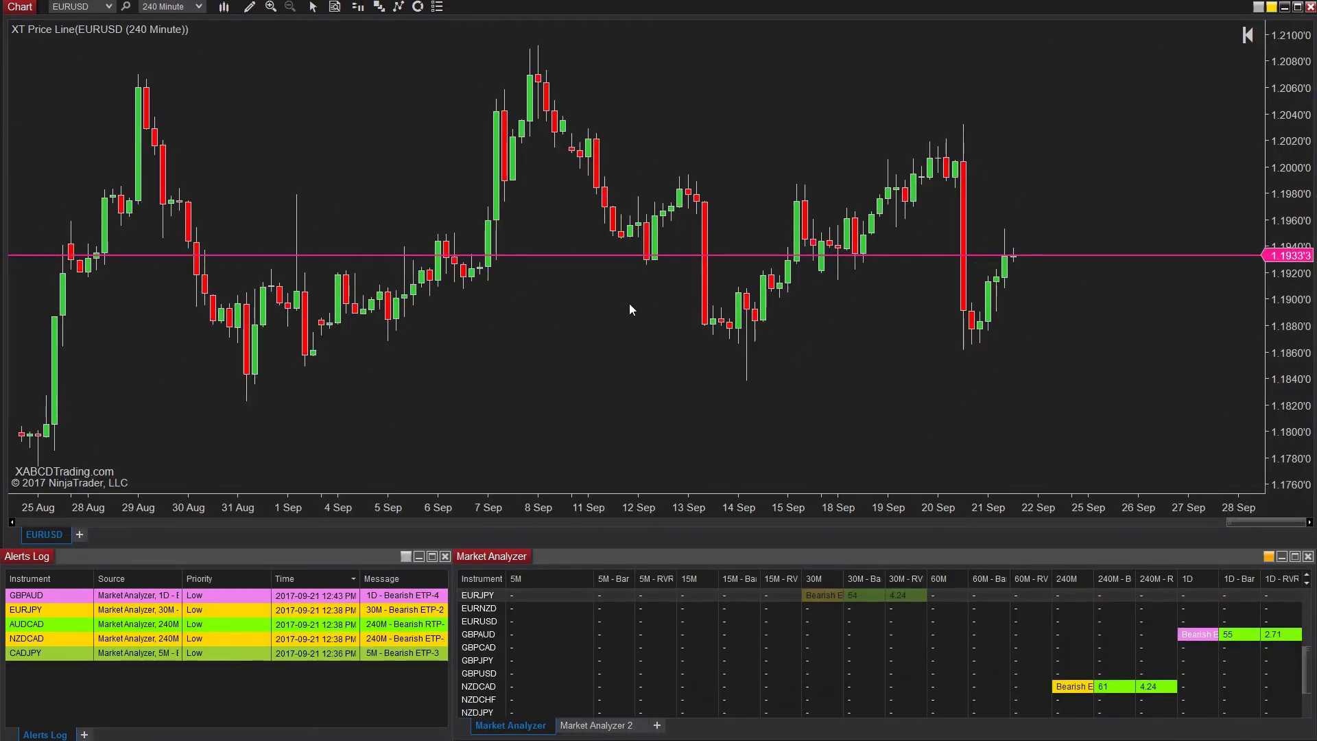
pyautogui.rightClick(447, 161)
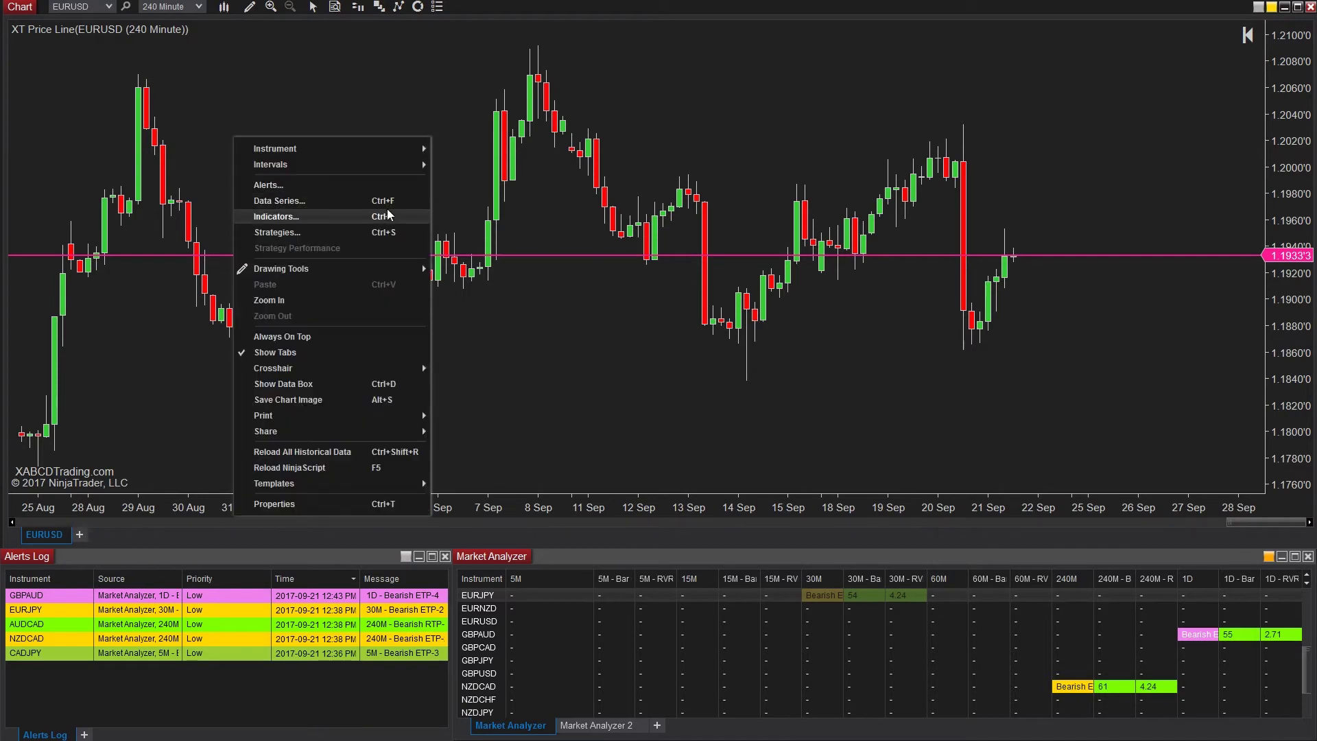
pyautogui.click(473, 208)
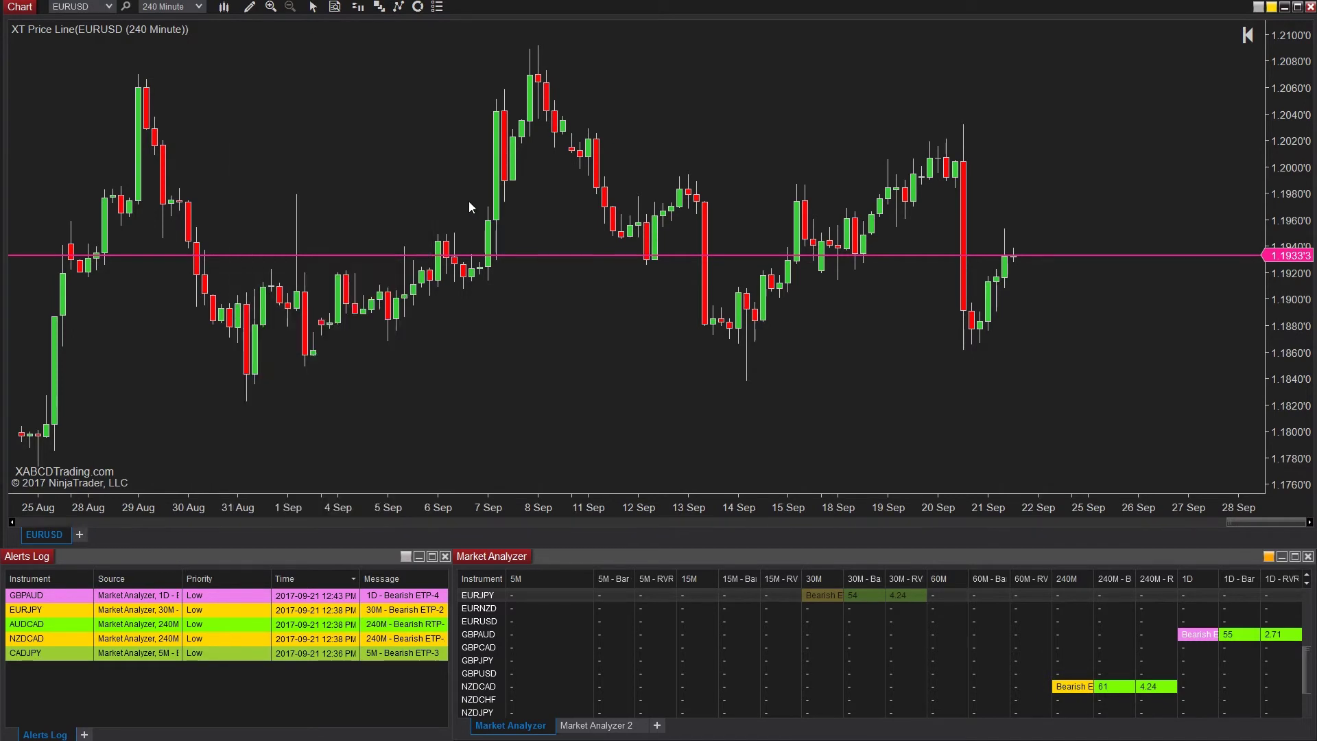
# Draw a rectangle on the EURUSD chart from 6 Sep to about 21 Sep
pyautogui.click(249, 6)
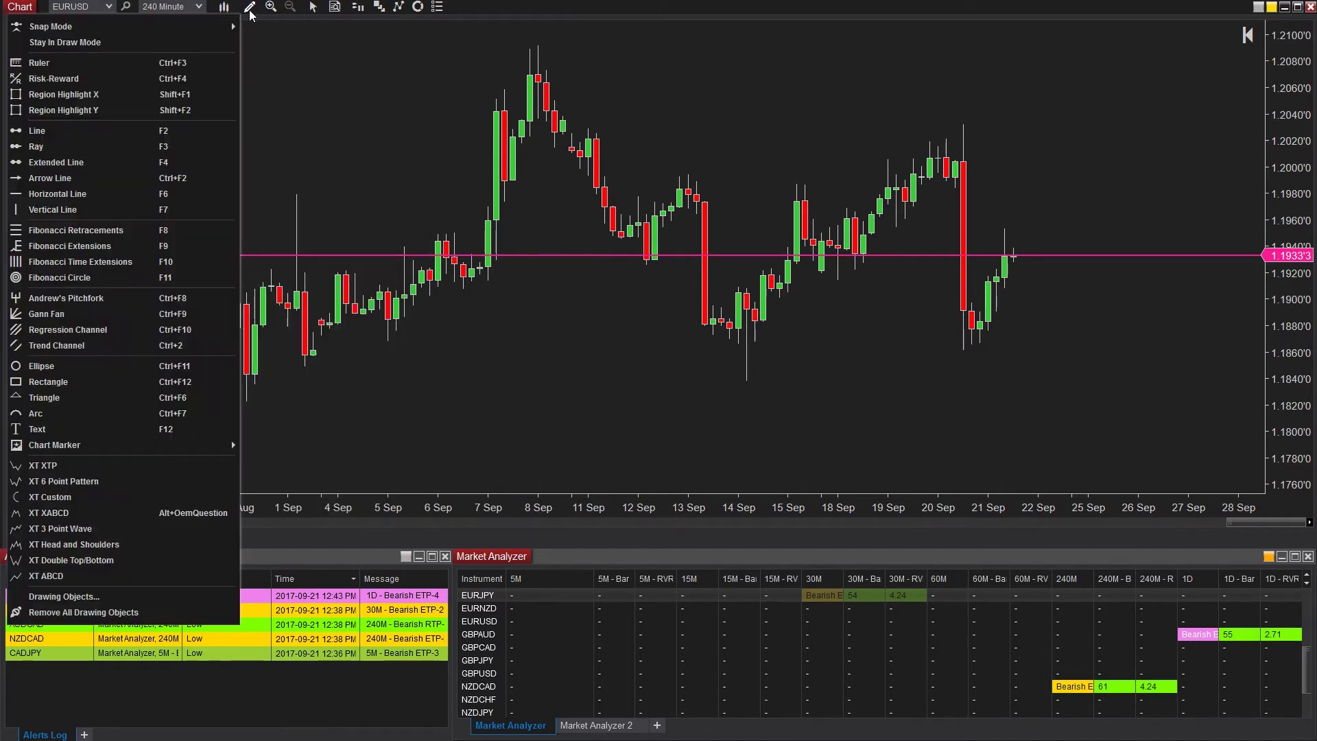
pyautogui.click(48, 382)
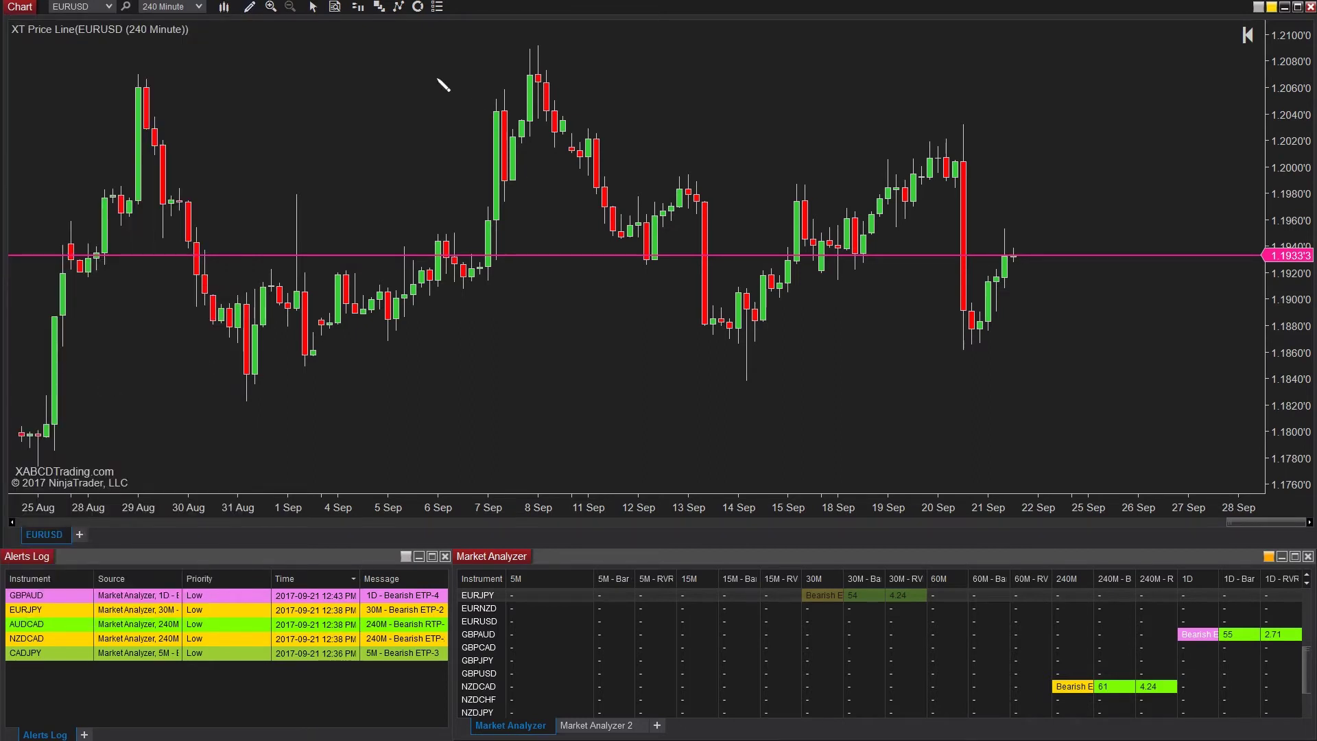
pyautogui.click(438, 234)
pyautogui.click(729, 319)
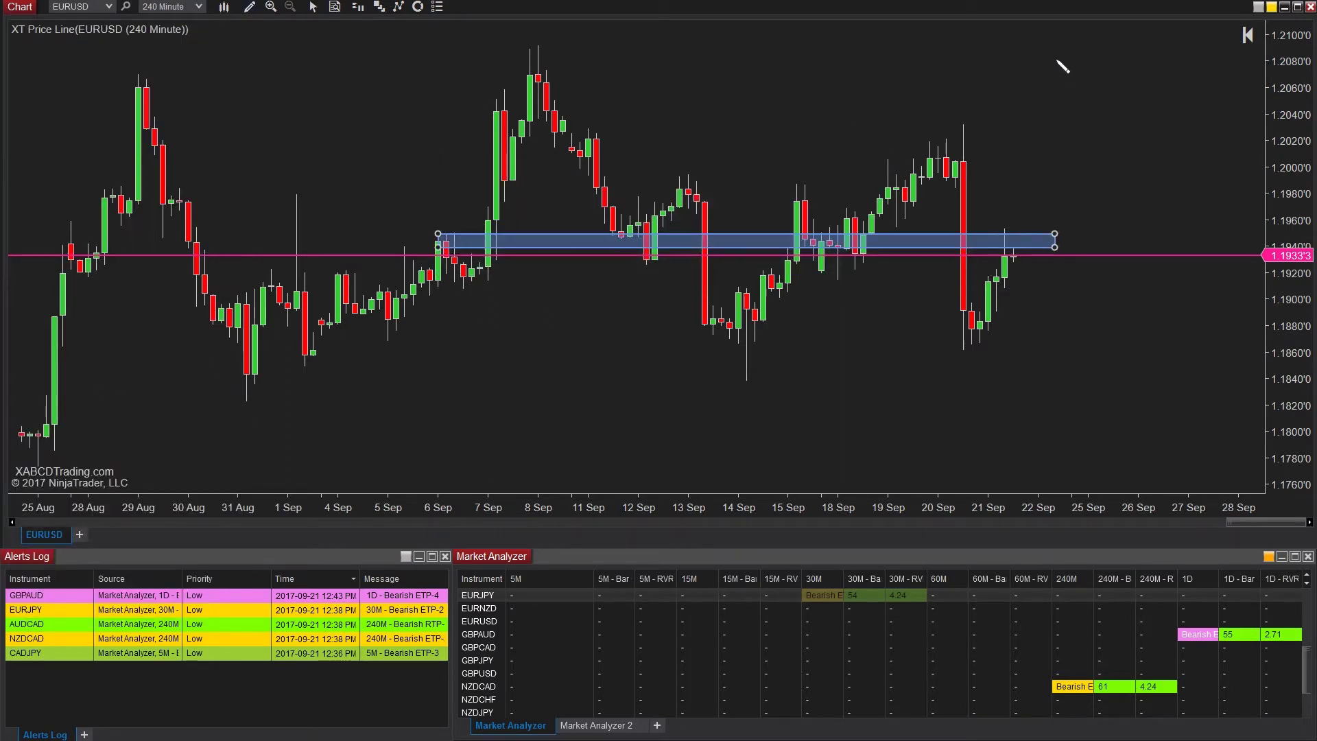
pyautogui.click(989, 330)
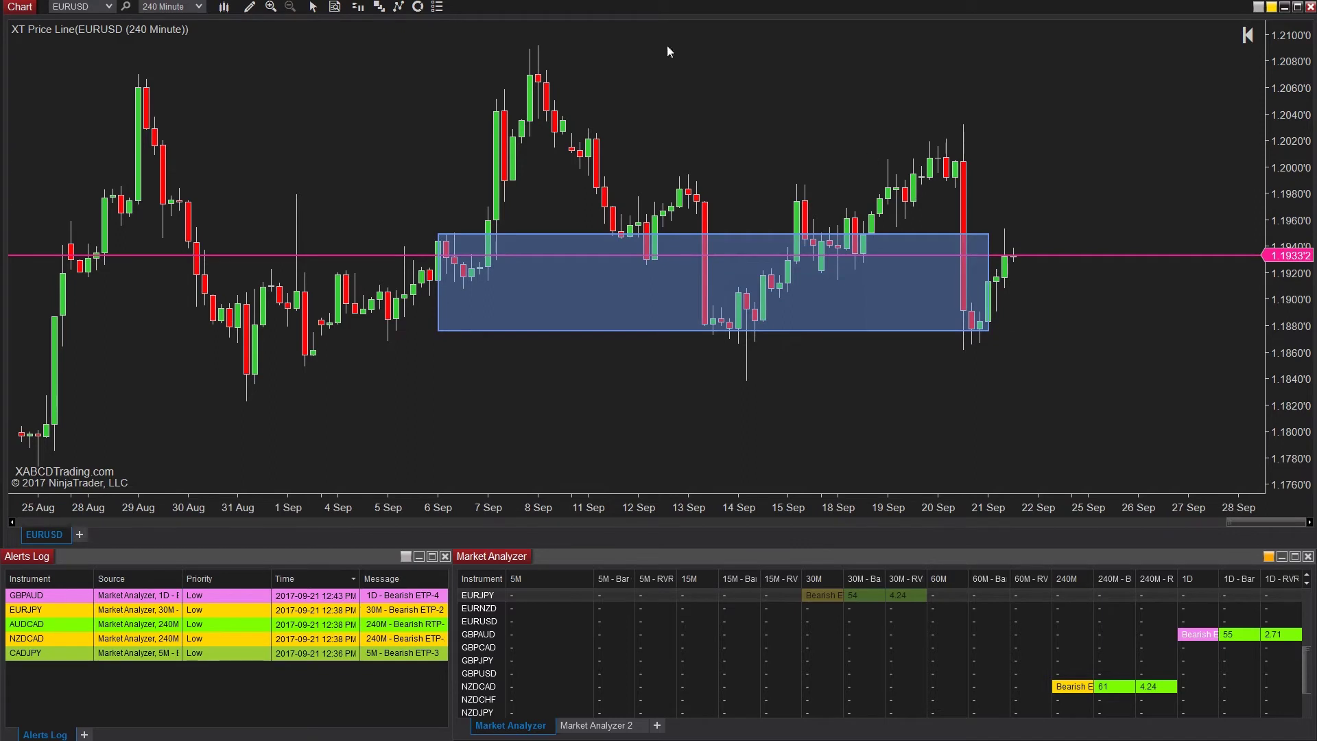
# Check the drawing tools' Snap Mode setting, then select the blue rectangle and scroll through its levels
pyautogui.click(249, 6)
pyautogui.moveTo(230, 27)
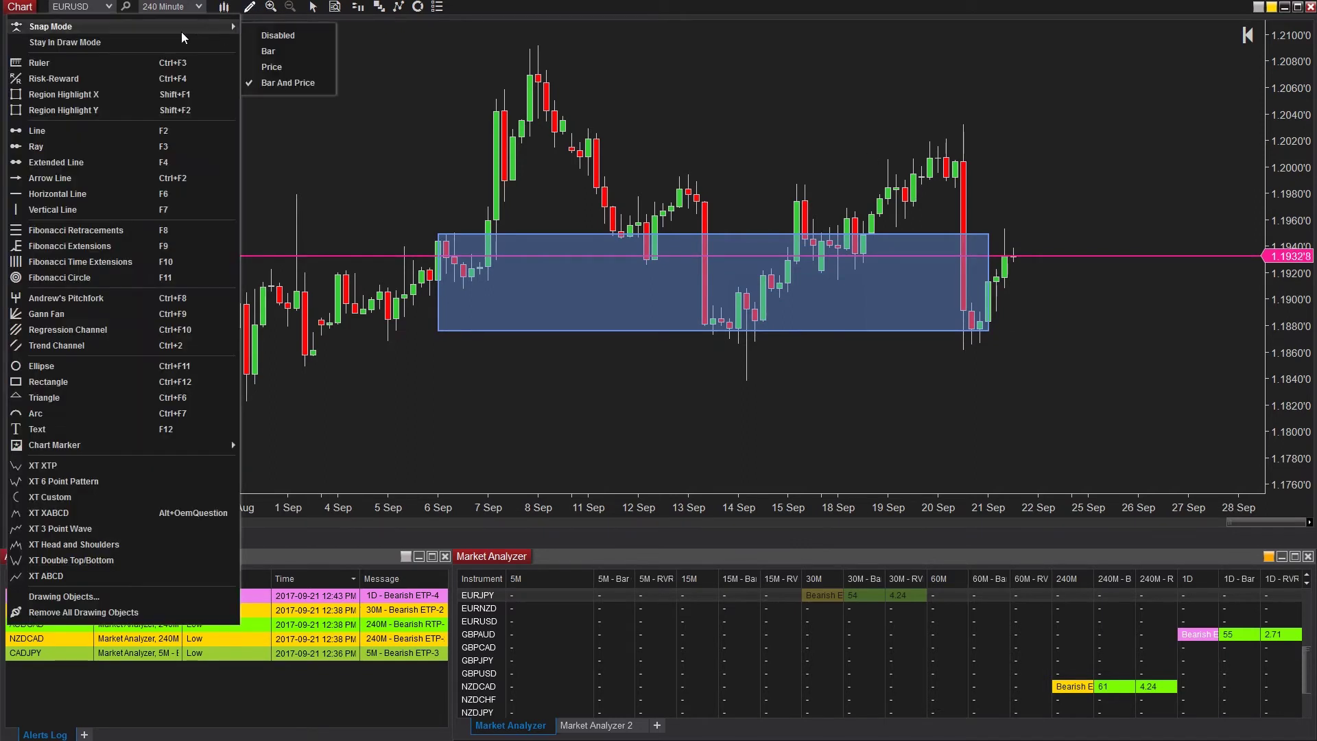
pyautogui.click(269, 36)
pyautogui.click(481, 233)
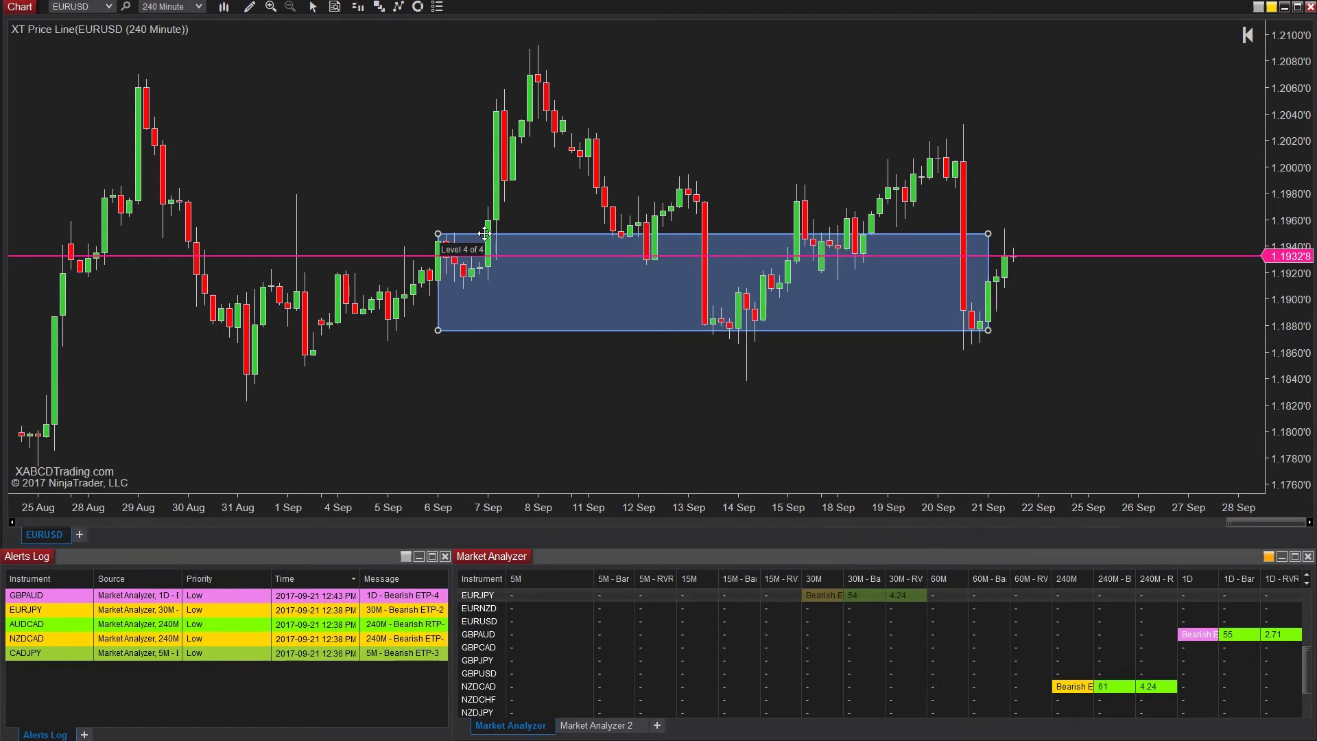
pyautogui.scroll(-3, 484, 233)
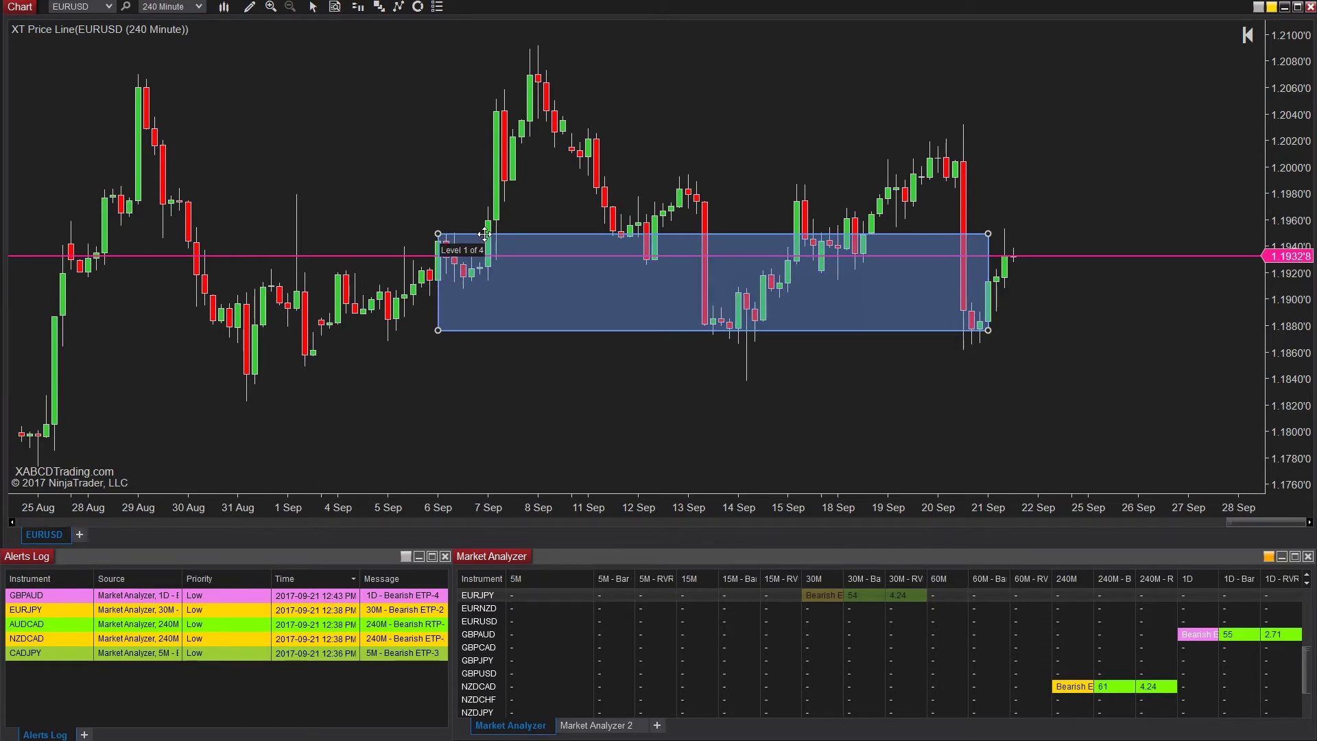
pyautogui.scroll(-1, 484, 233)
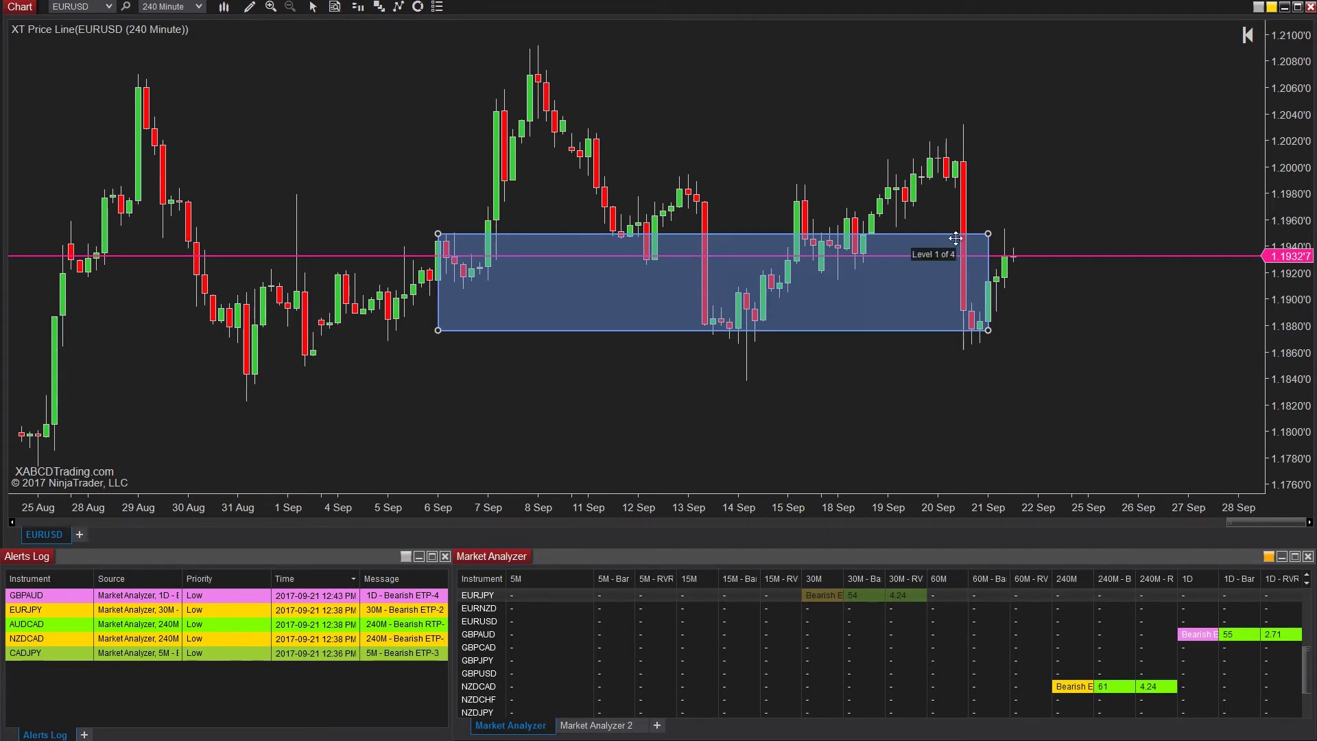
pyautogui.scroll(1, 647, 256)
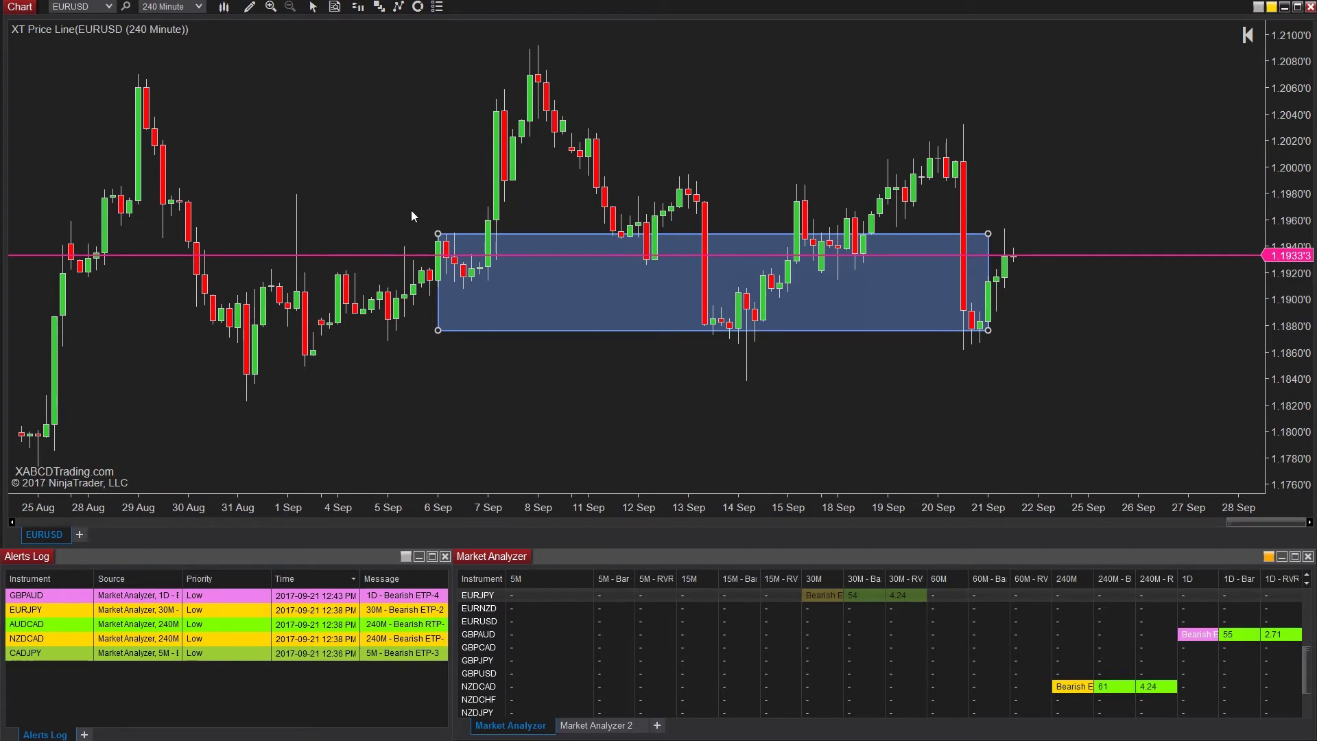
# Sketch a trial XABCD pattern and undo it, then select and delete the blue rectangle
pyautogui.moveTo(364, 191); pyautogui.dragTo(342, 149)
pyautogui.click(450, 341)
pyautogui.click(494, 197)
pyautogui.click(534, 238)
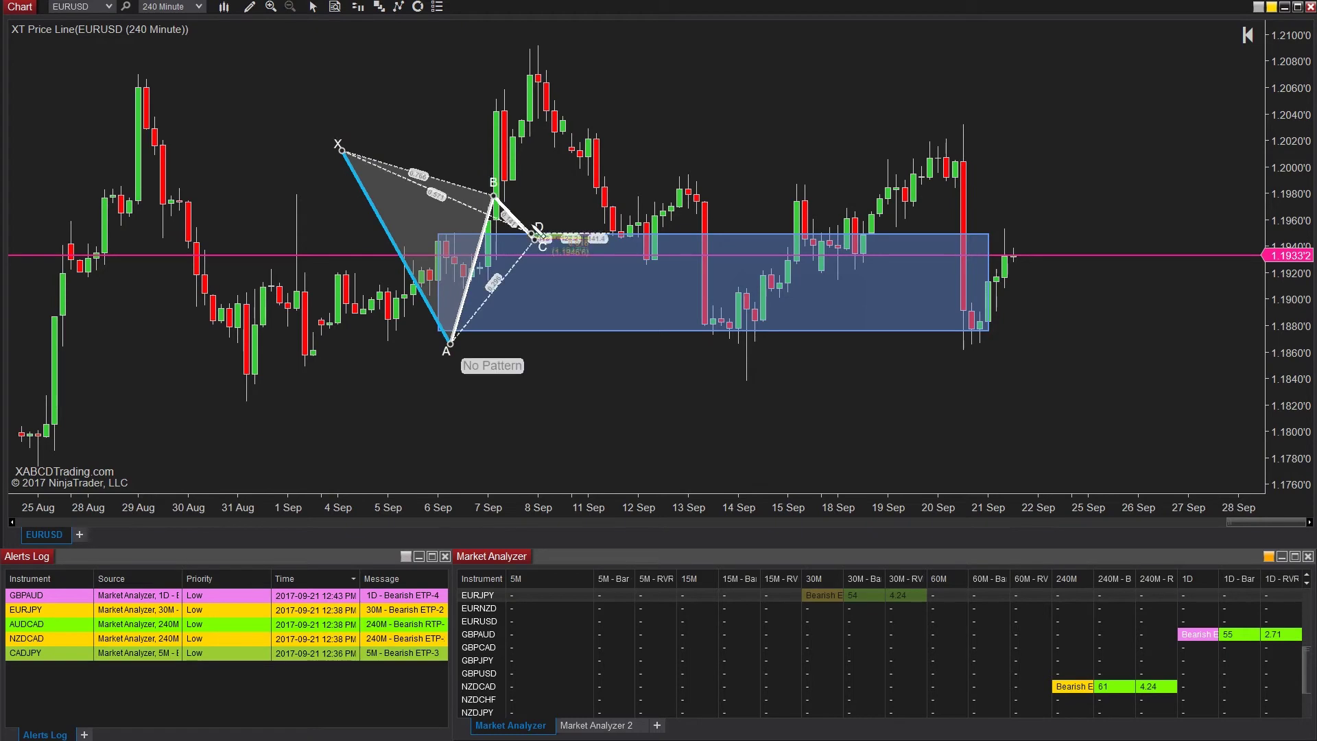
pyautogui.click(592, 98)
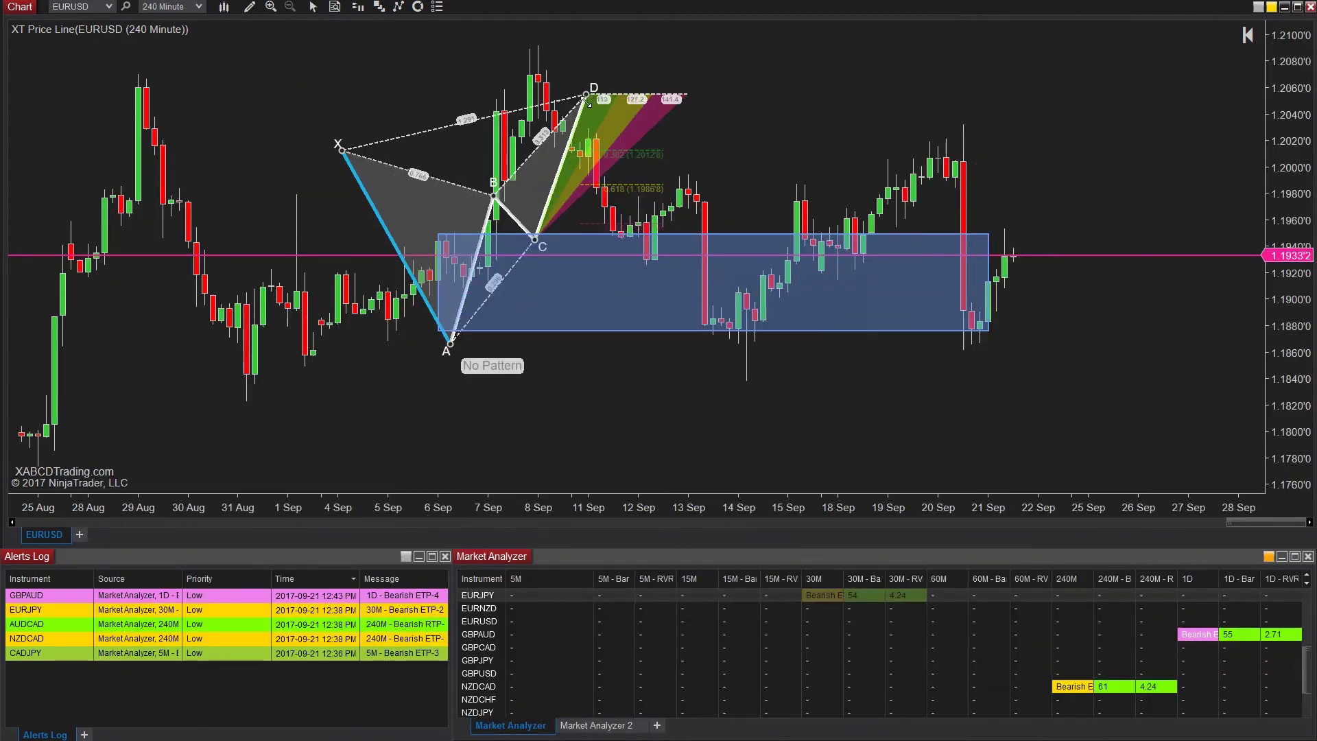
pyautogui.press('Delete')
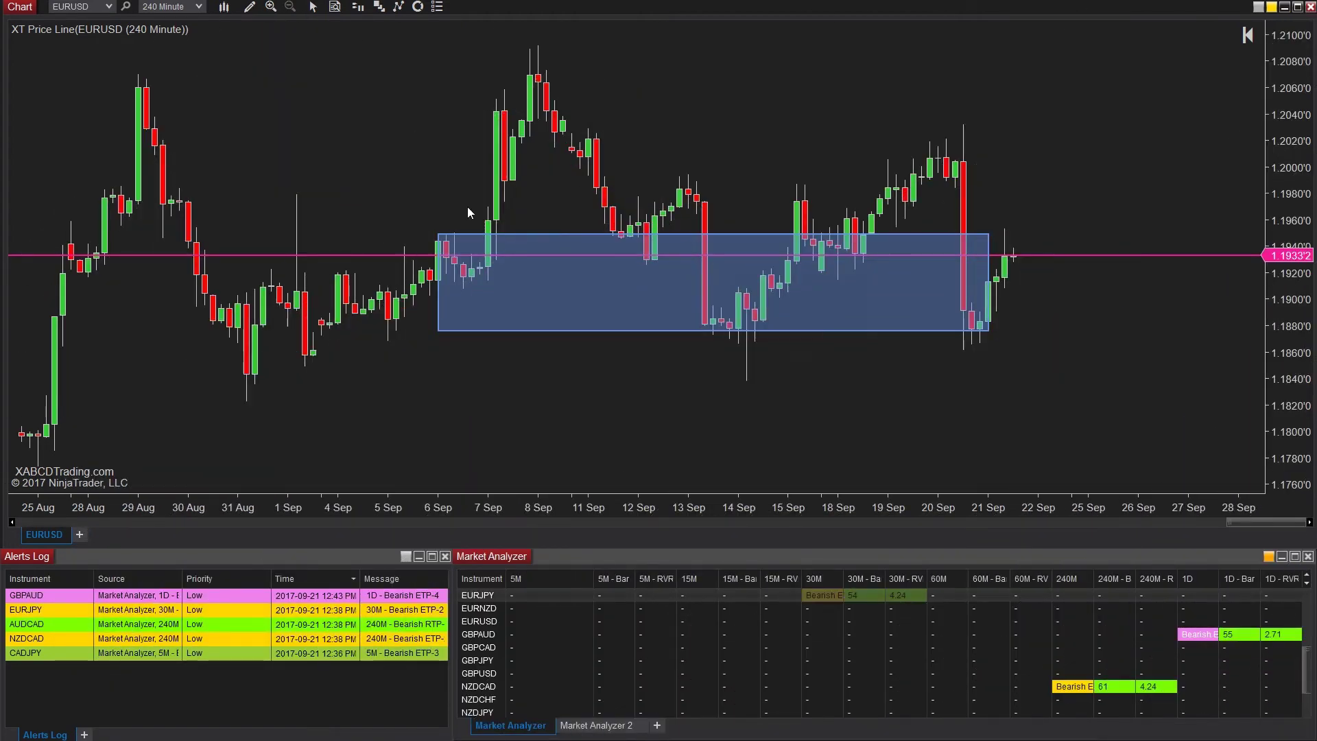
pyautogui.click(454, 235)
pyautogui.press('Delete')
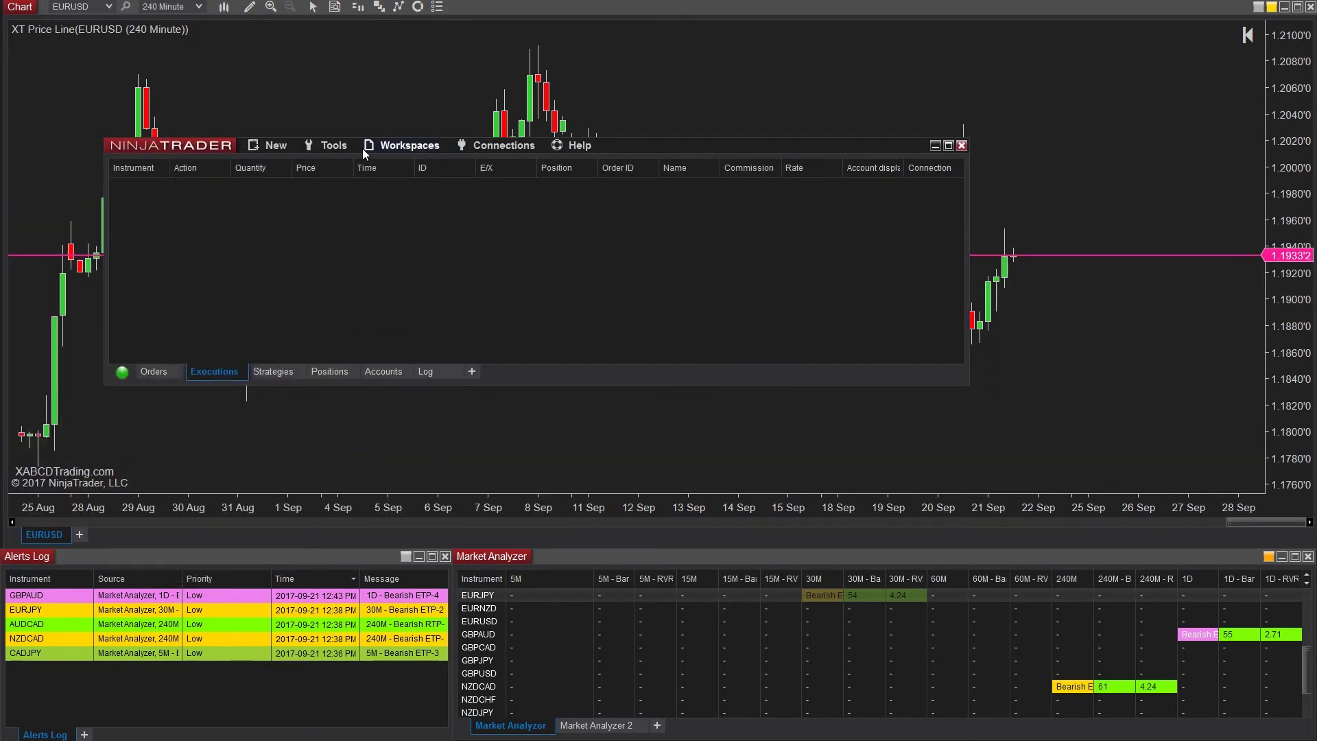
pyautogui.click(339, 145)
pyautogui.click(269, 185)
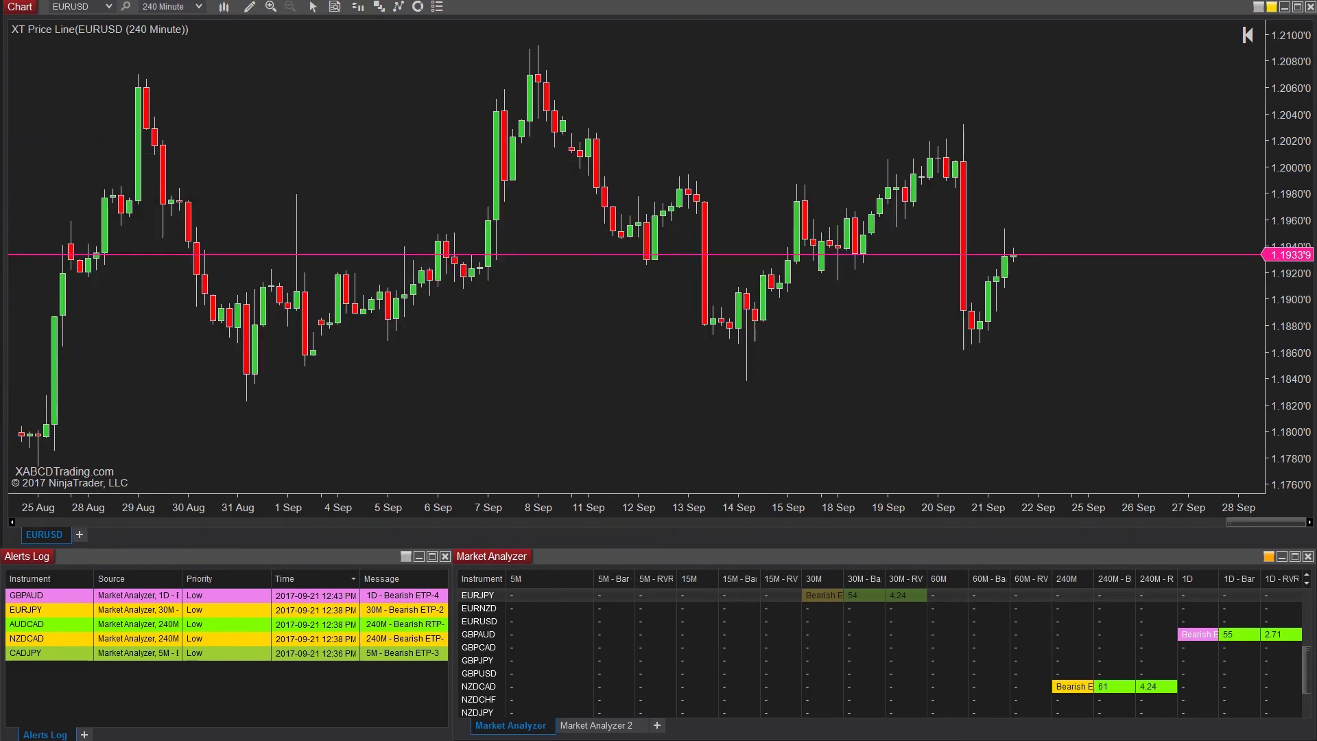
pyautogui.rightClick(529, 595)
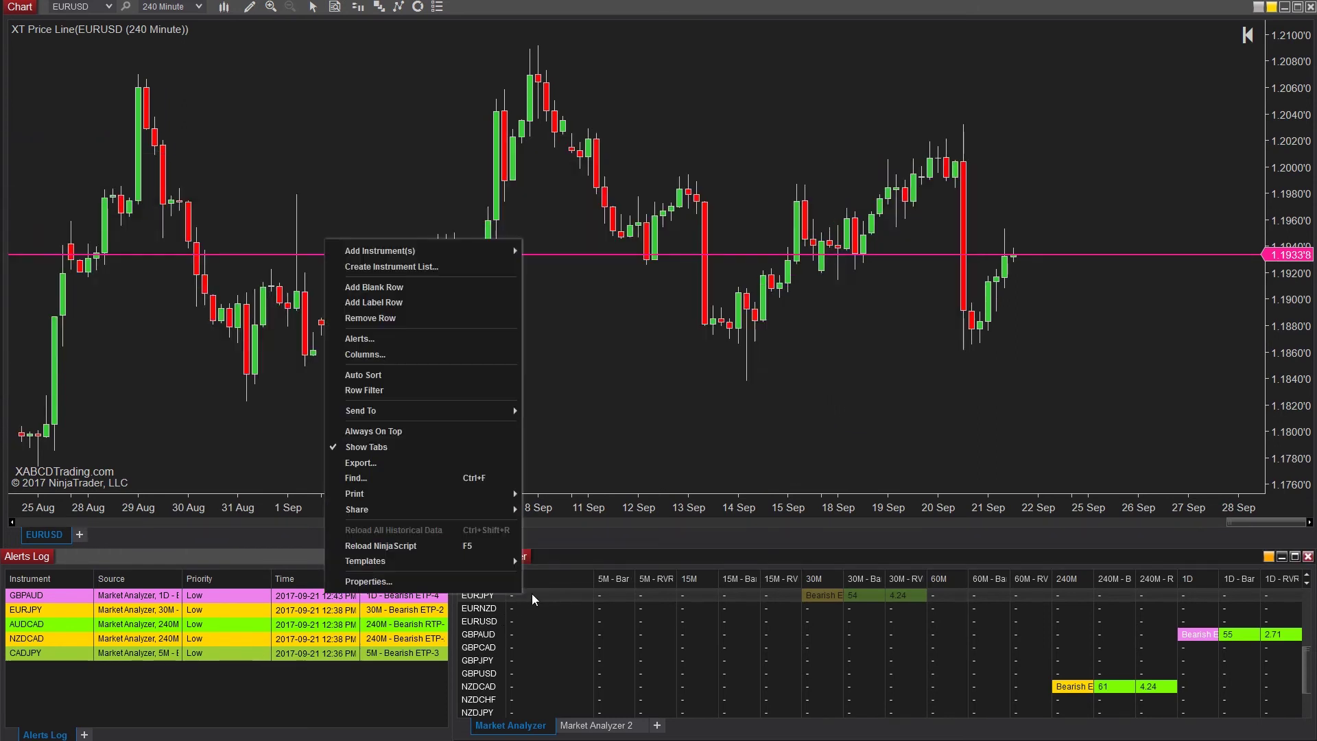
pyautogui.click(467, 345)
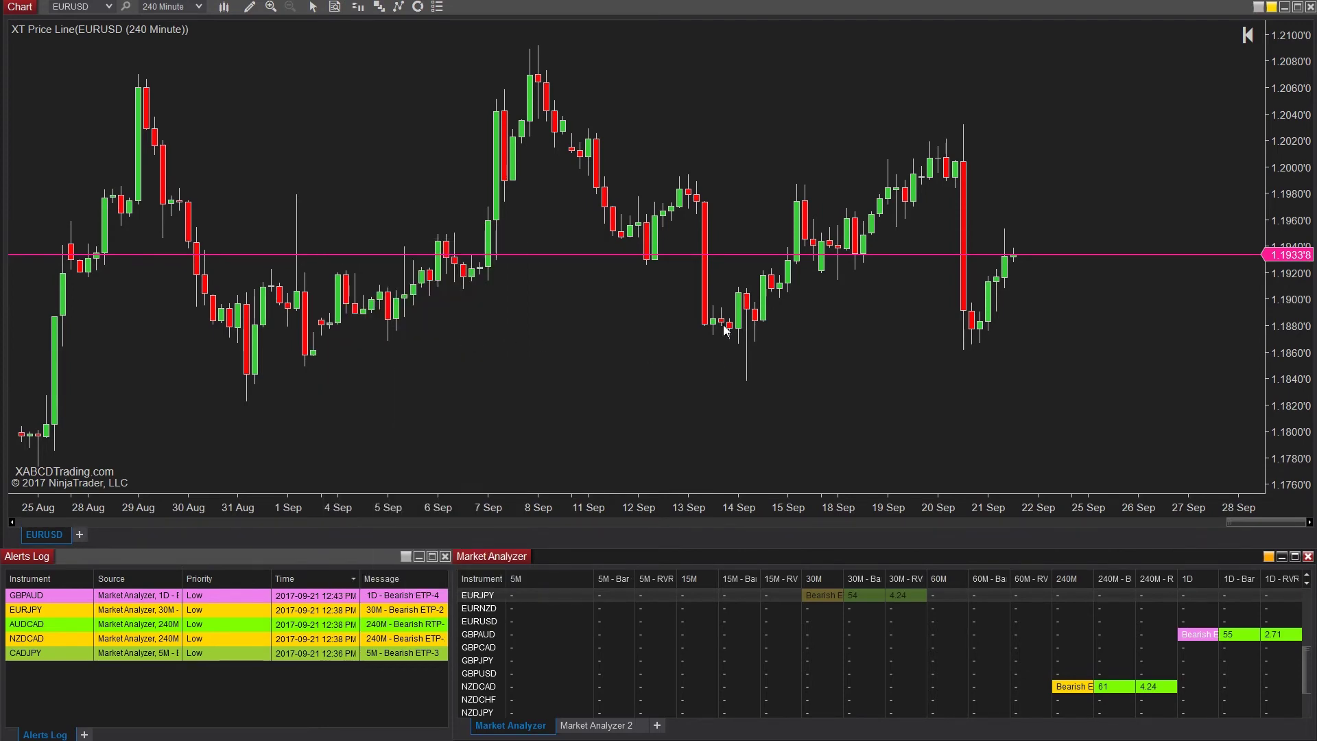
pyautogui.scroll(-2, 565, 427)
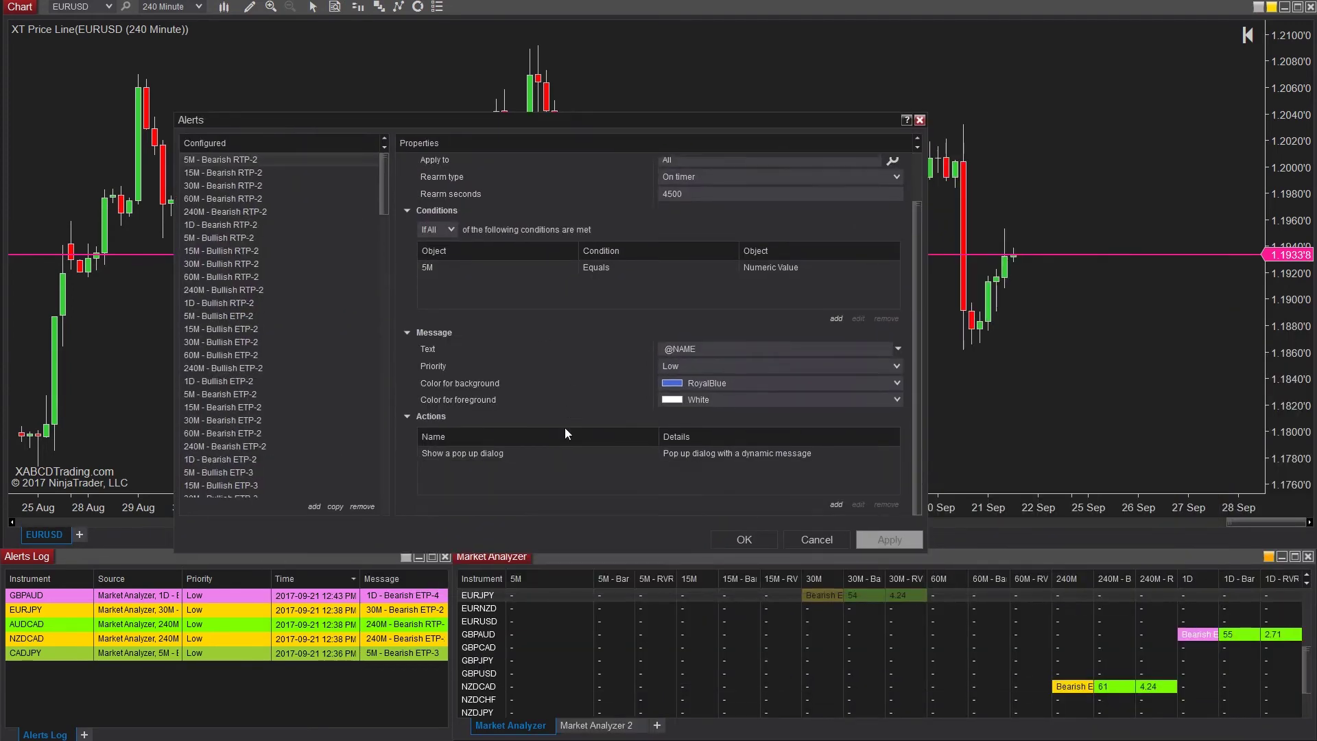
pyautogui.click(254, 172)
pyautogui.click(689, 468)
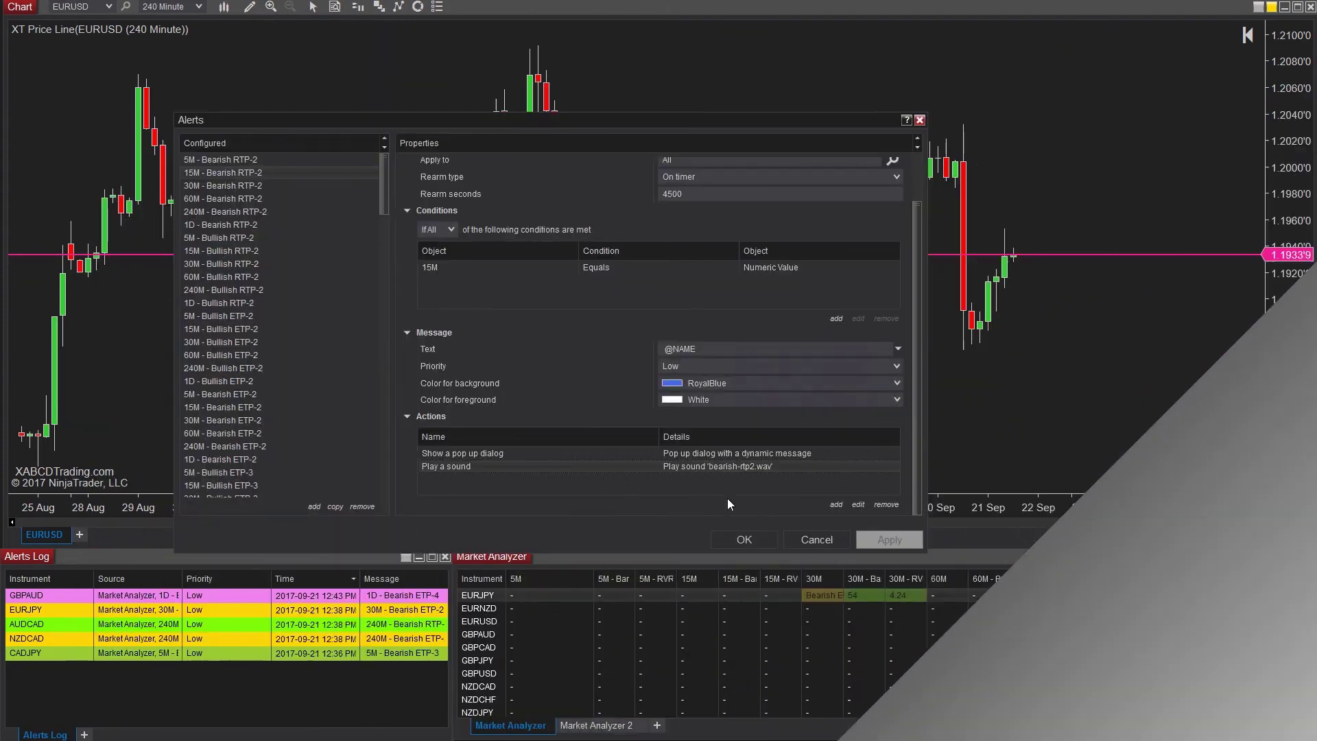
pyautogui.click(804, 540)
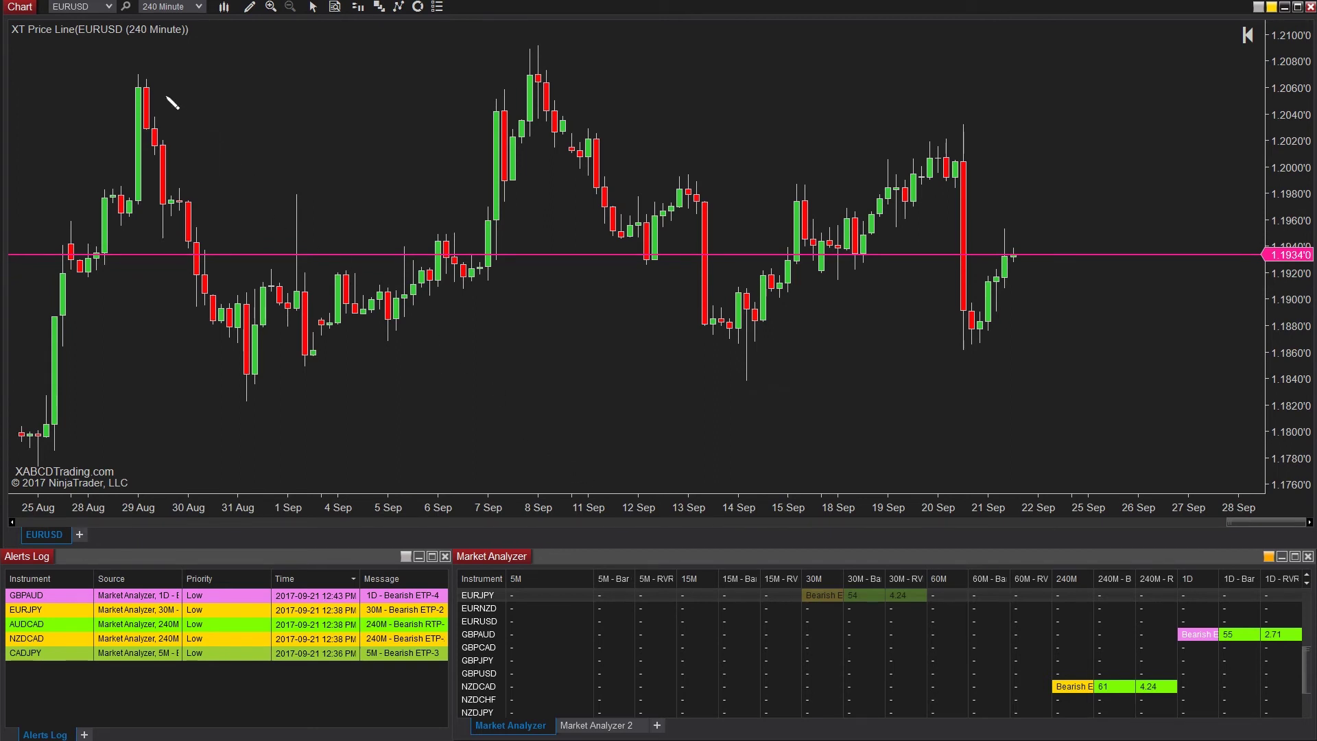
# Place X at the 29 Aug high, A at 31 Aug low, early-September B and C, then adjust D
pyautogui.click(135, 74)
pyautogui.click(254, 407)
pyautogui.click(301, 192)
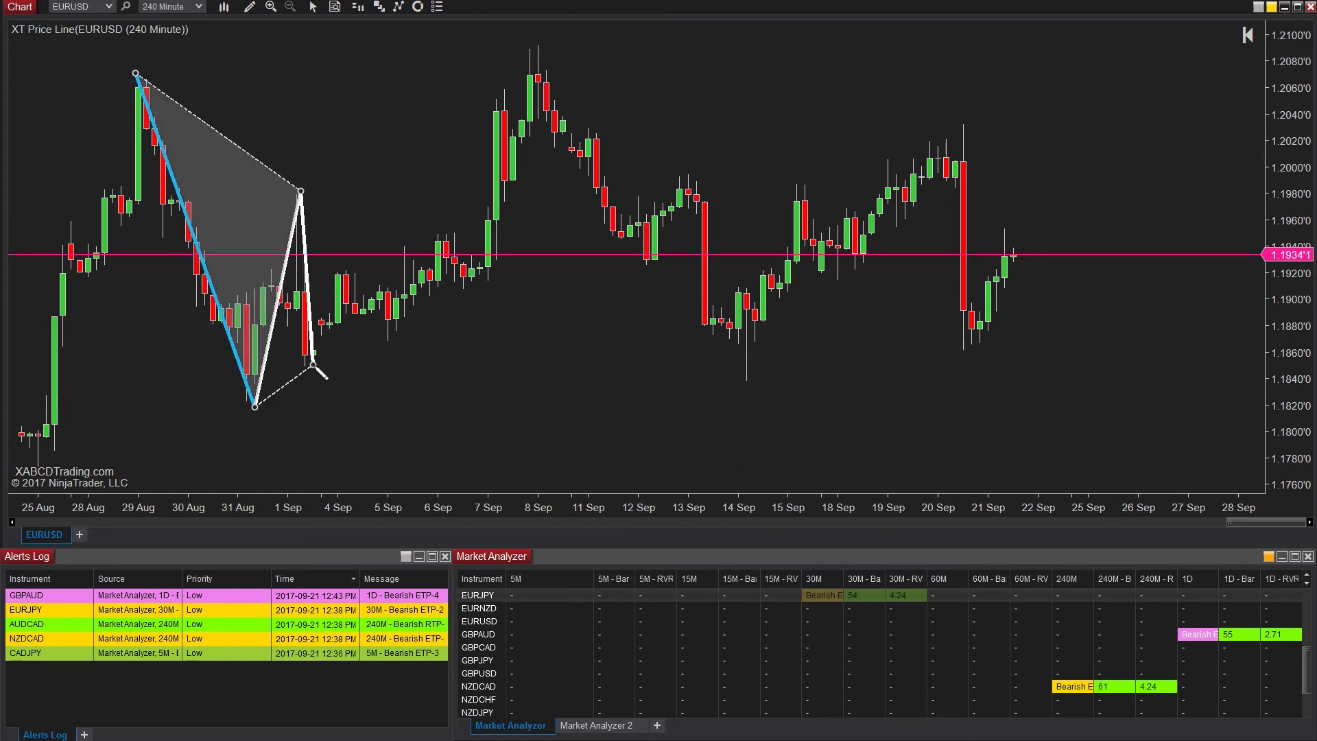
pyautogui.click(313, 363)
pyautogui.click(457, 89)
pyautogui.moveTo(461, 94); pyautogui.dragTo(438, 134)
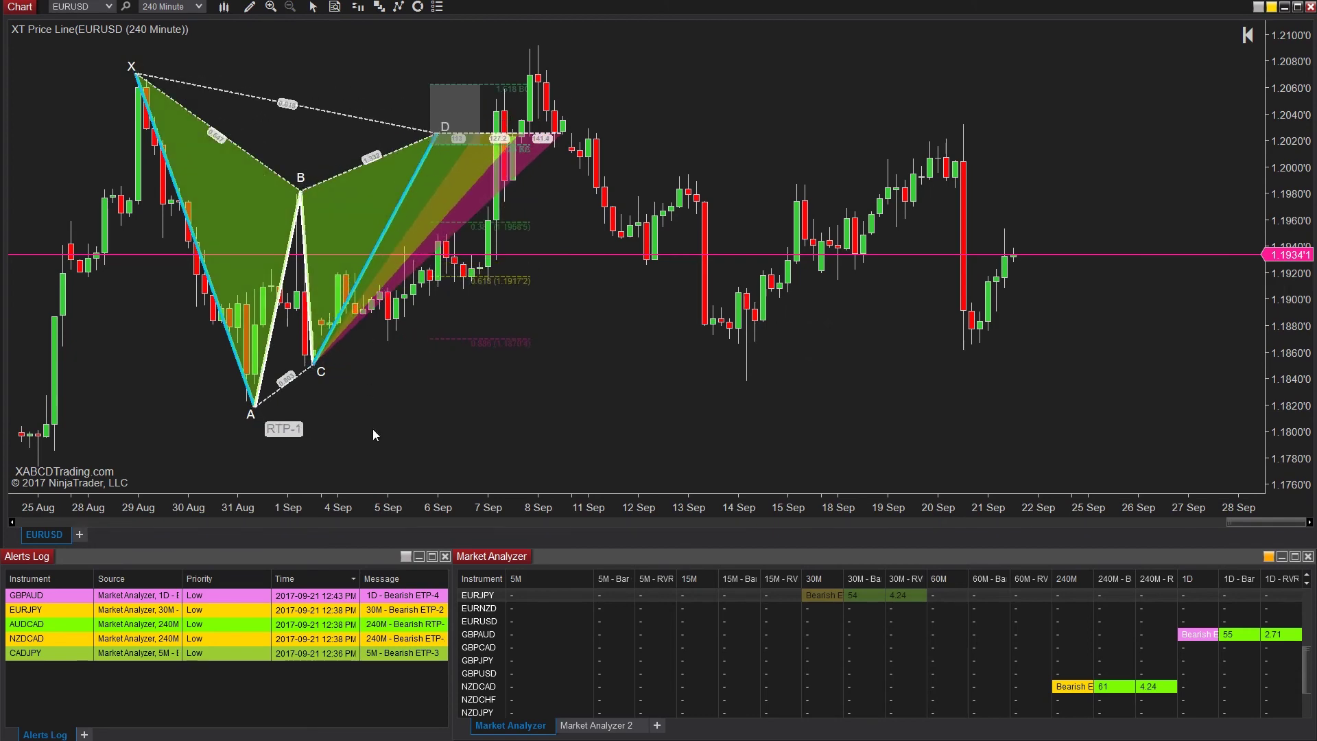
pyautogui.scroll(-5, 387, 503)
pyautogui.scroll(6, 140, 414)
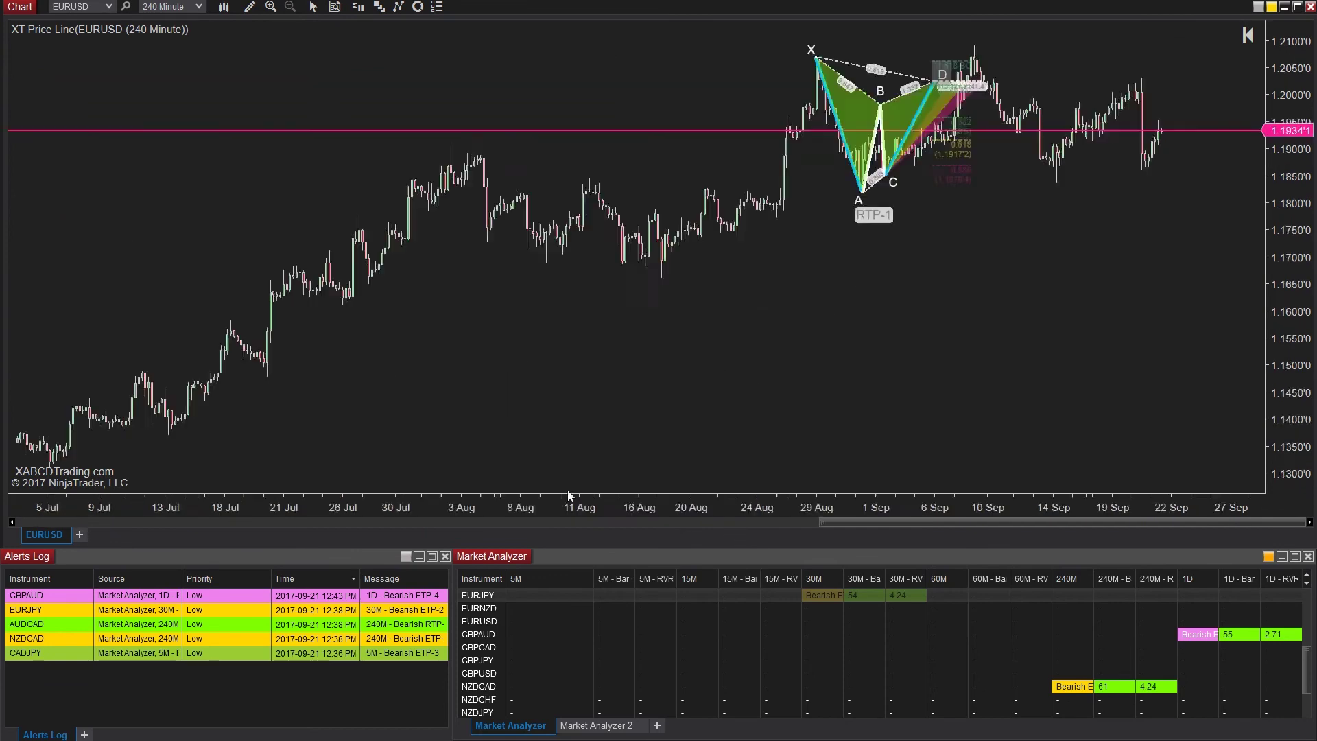
pyautogui.scroll(-5, 140, 418)
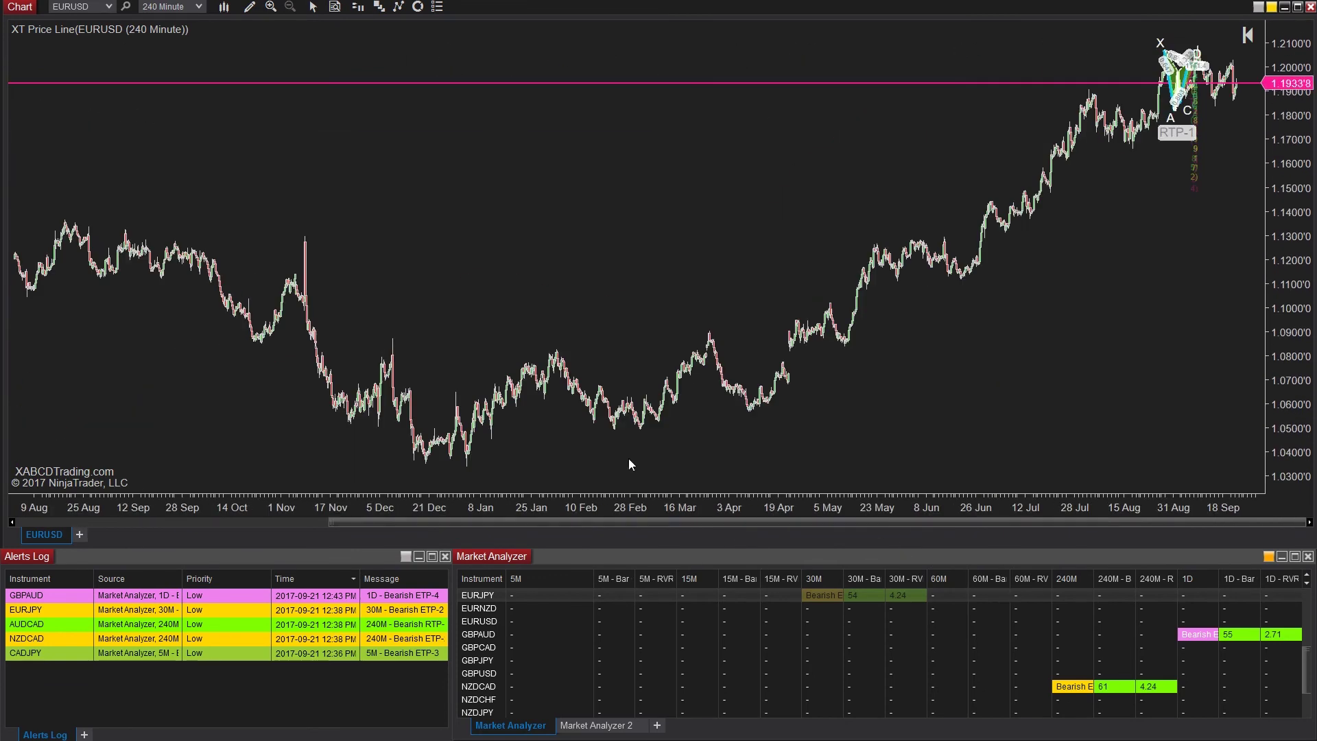
pyautogui.scroll(5, 259, 416)
pyautogui.scroll(-4, 258, 411)
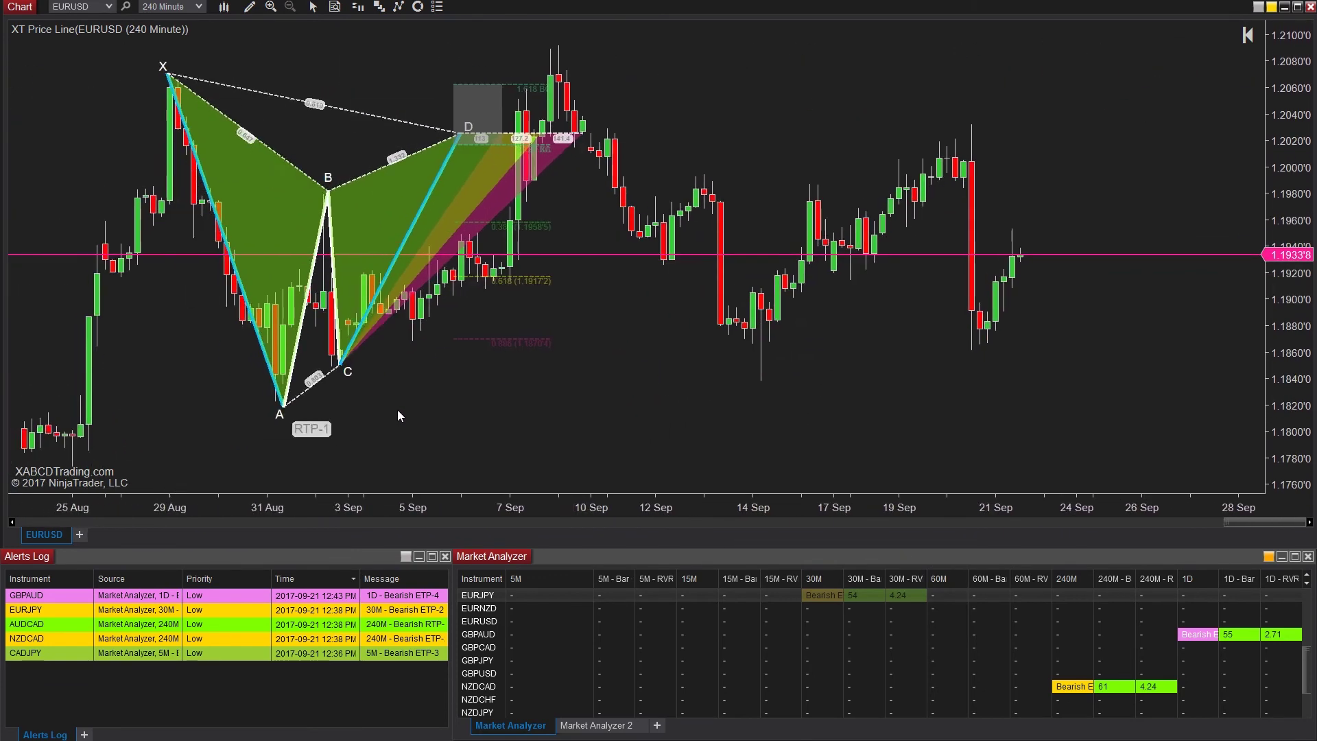